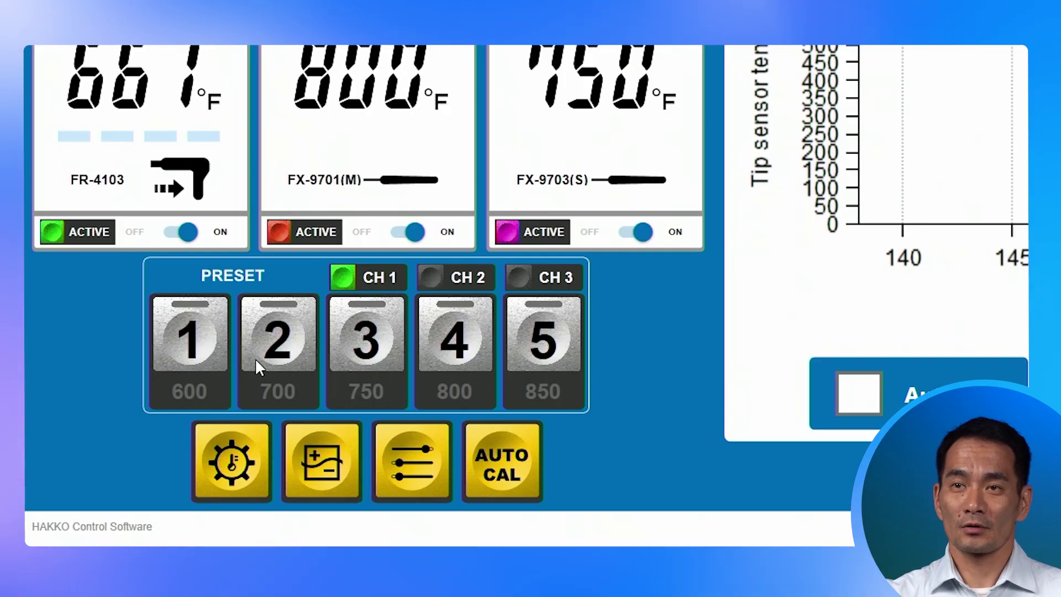
# Show the preset temperatures for CH 2, followed by those for CH 3
pyautogui.click(433, 276)
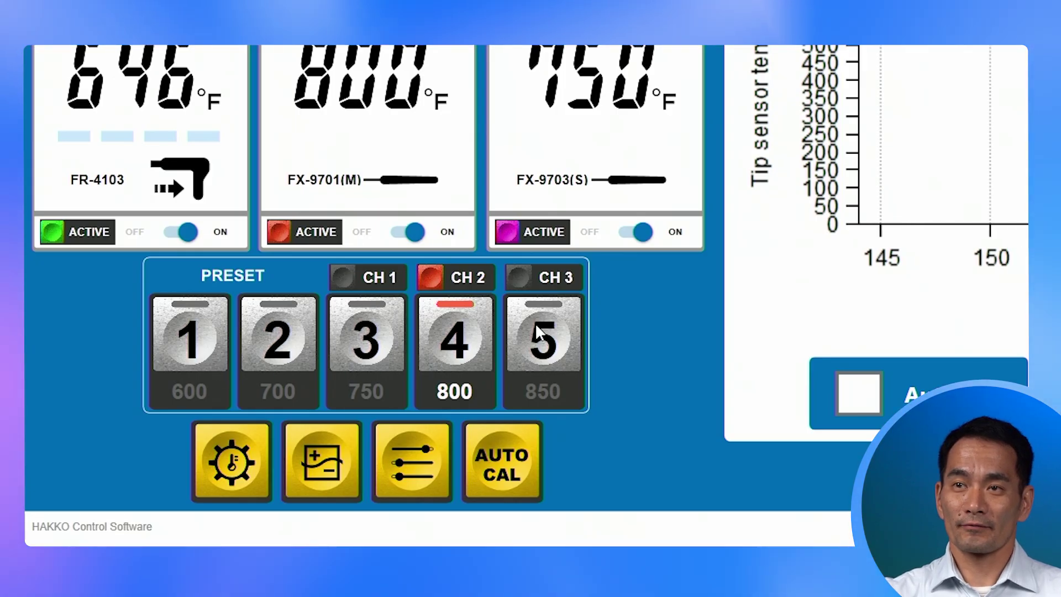
pyautogui.click(520, 278)
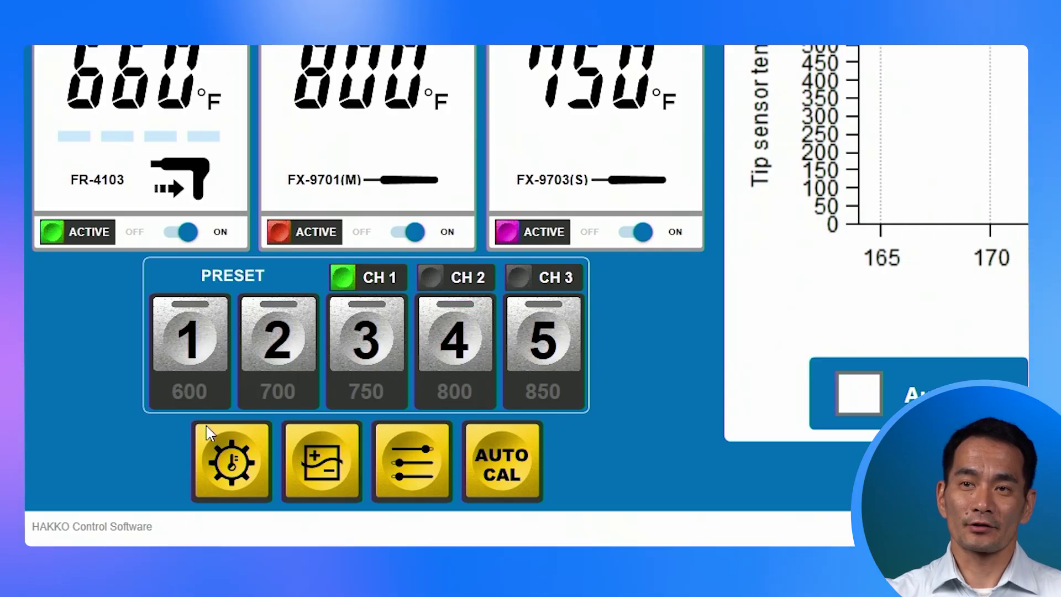
# Set the CH2 temperature to 600 °F, apply it, and reopen the temperature change dialog briefly to check it
pyautogui.click(226, 487)
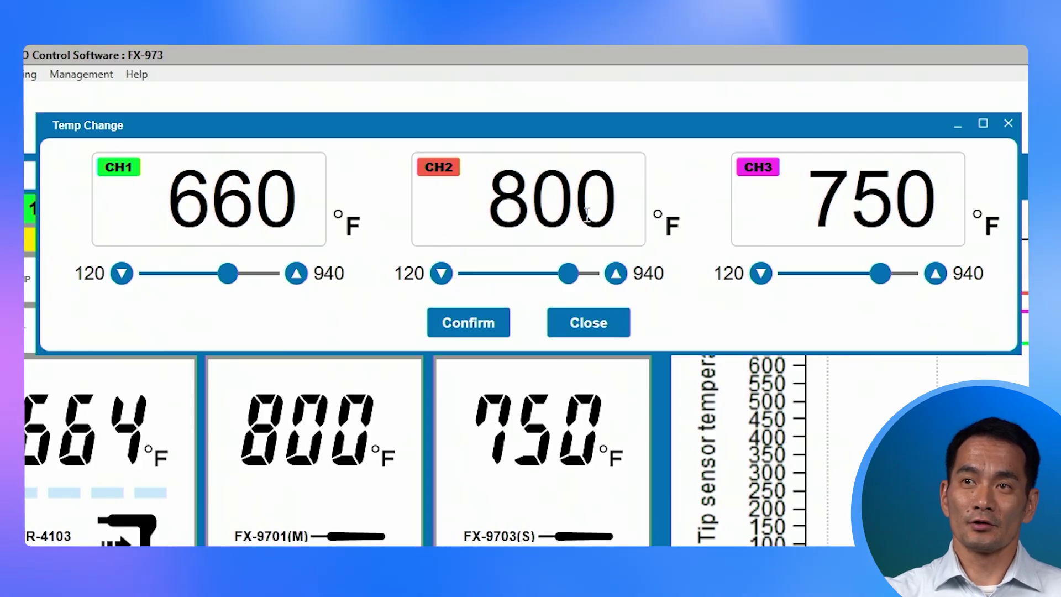
pyautogui.moveTo(573, 281); pyautogui.dragTo(545, 289)
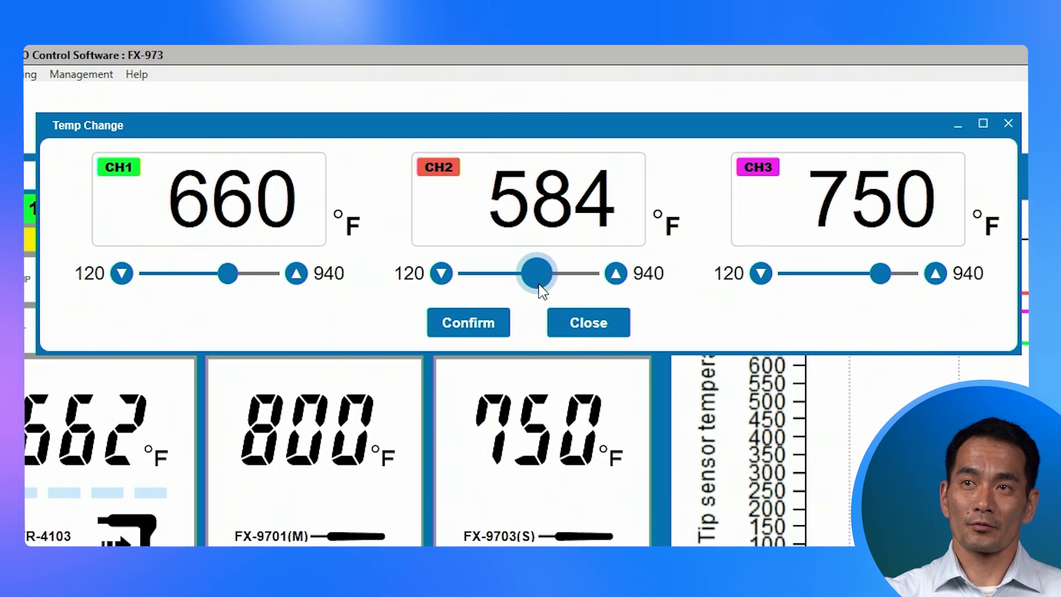
pyautogui.click(616, 274)
pyautogui.click(616, 273)
pyautogui.click(616, 273)
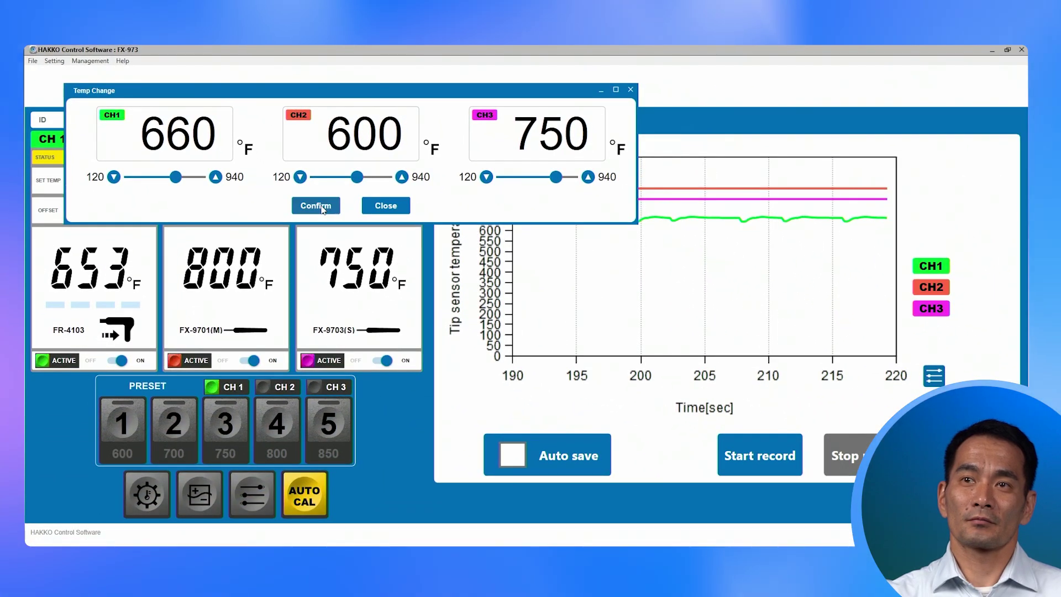
pyautogui.click(397, 249)
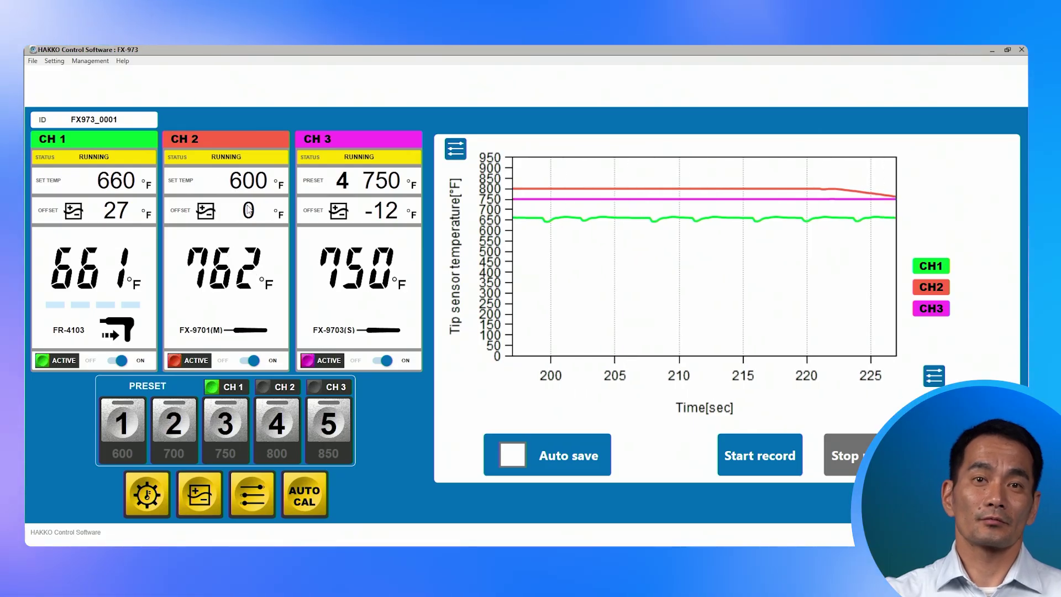
pyautogui.click(138, 504)
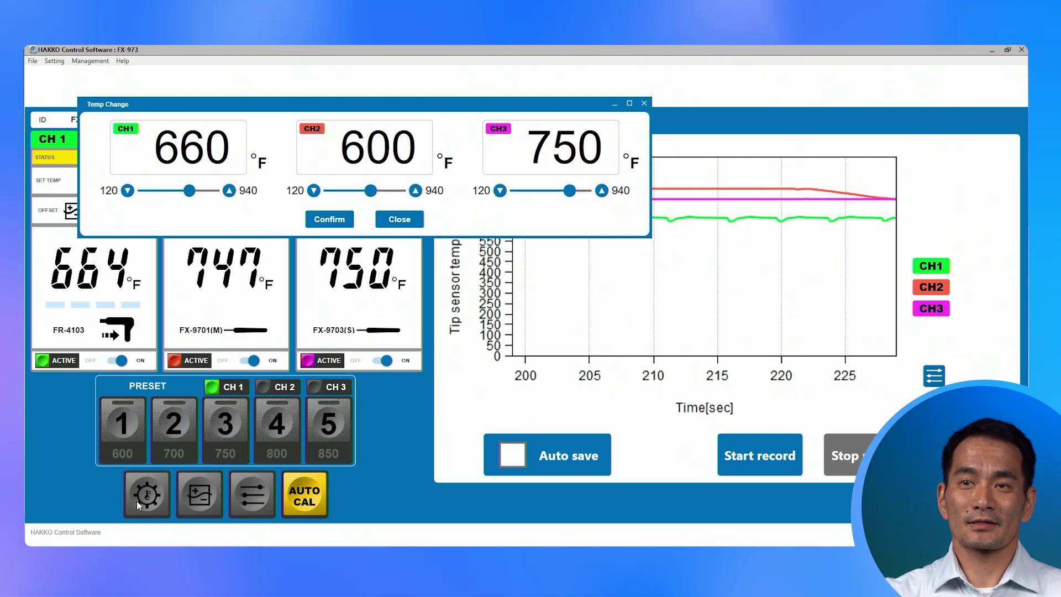
pyautogui.click(411, 221)
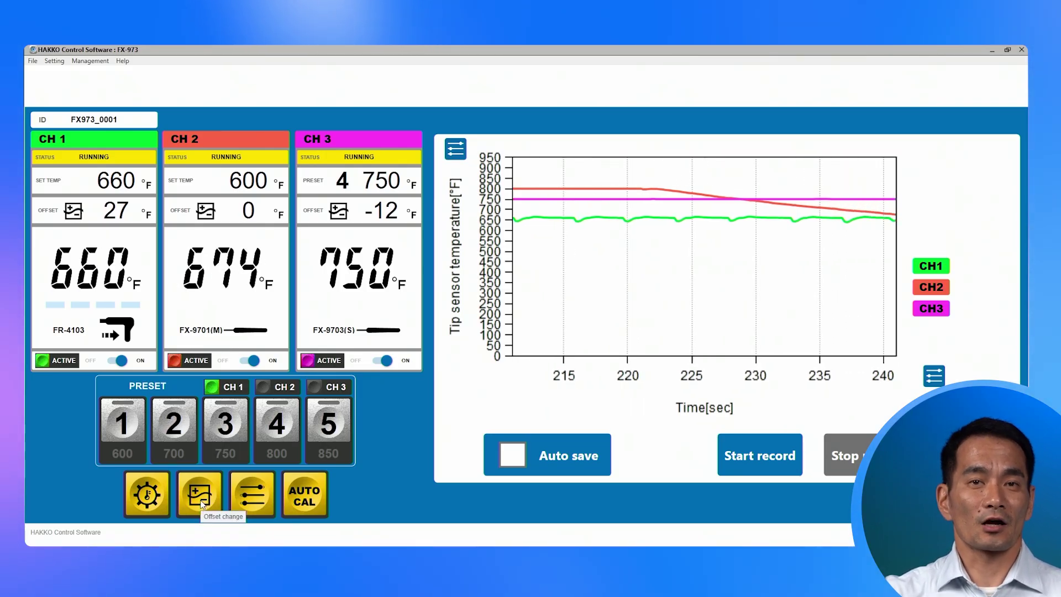
# Switch the offset change dialog's tip thermometer input to CH 2 and confirm the offsets
pyautogui.click(200, 495)
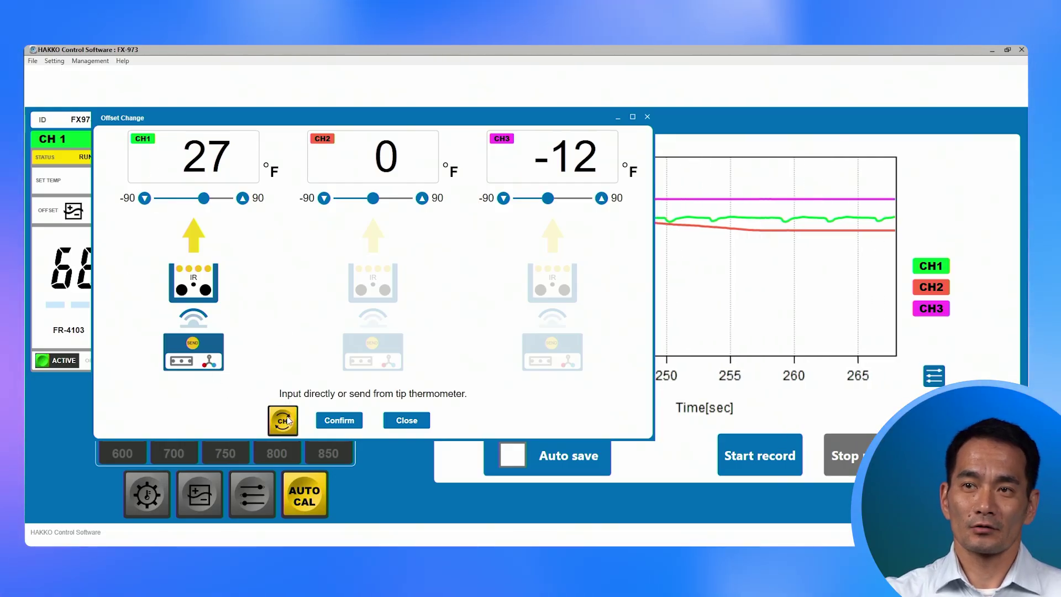
pyautogui.click(284, 421)
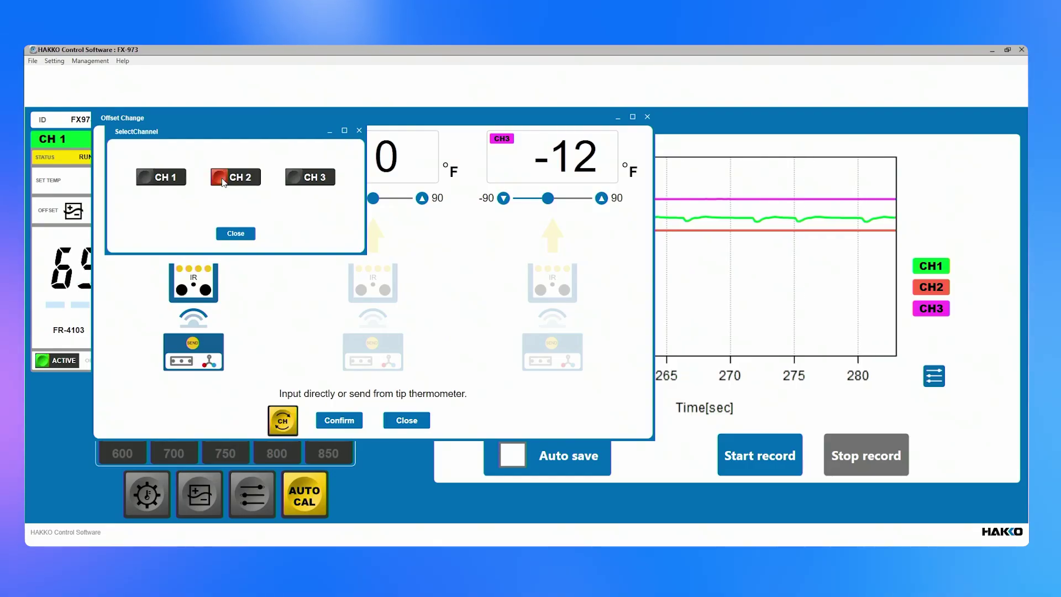
pyautogui.click(238, 233)
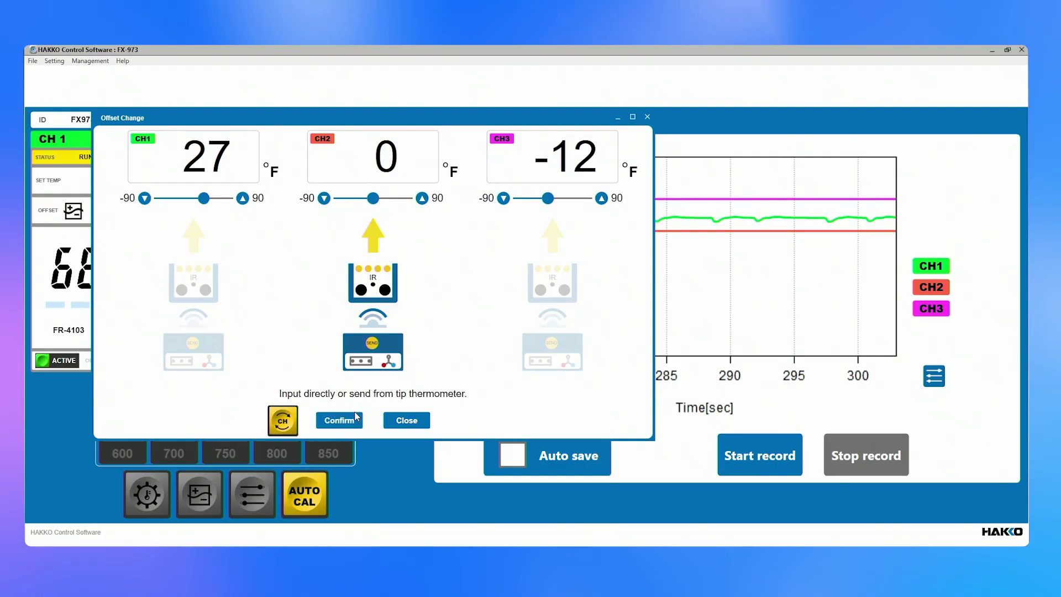
pyautogui.click(348, 417)
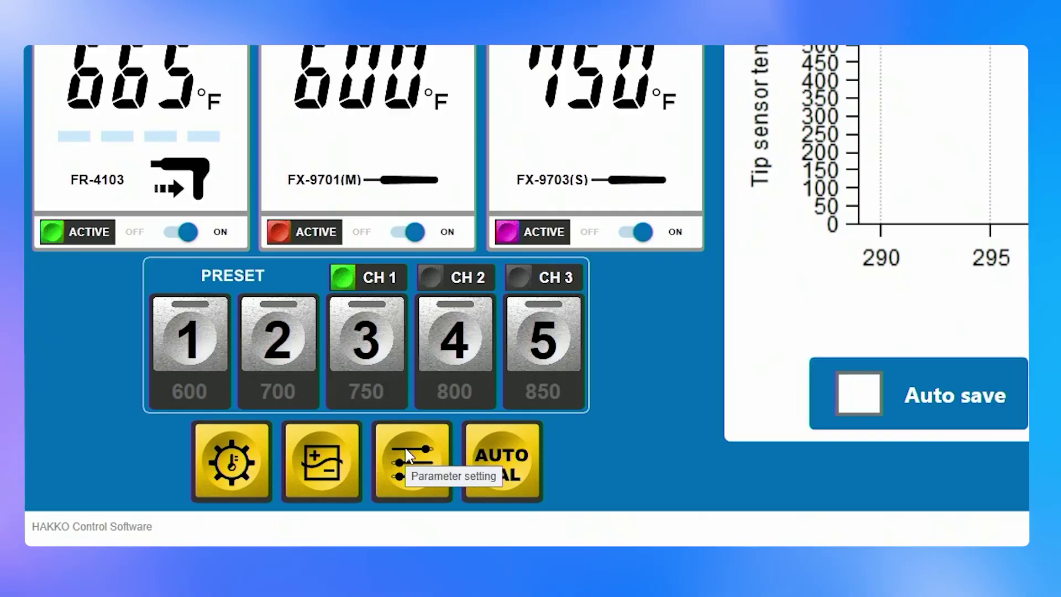
# Open the station's parameter settings in a maximized window
pyautogui.click(405, 446)
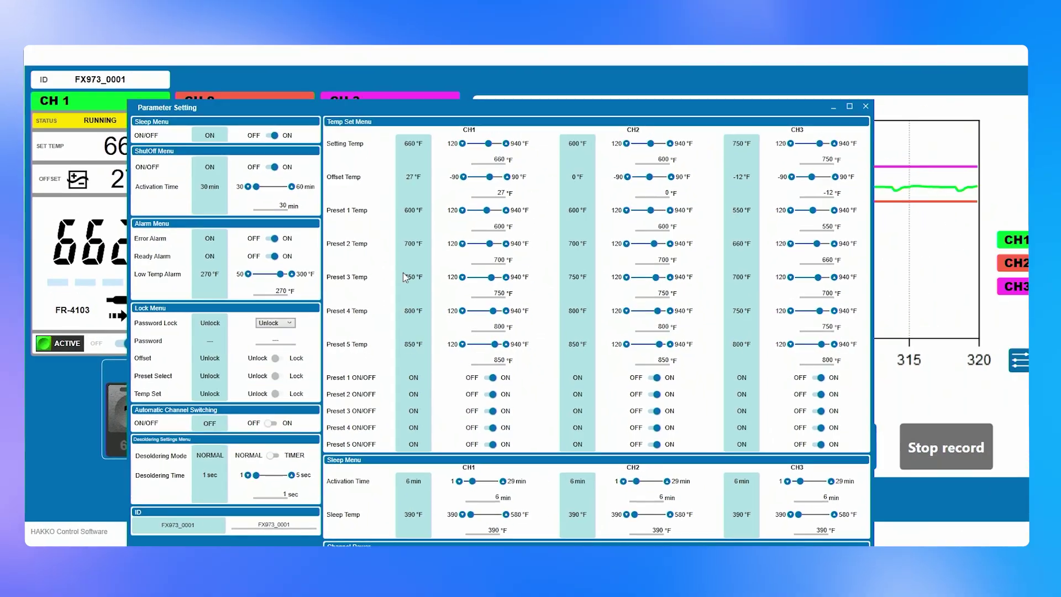
pyautogui.click(885, 88)
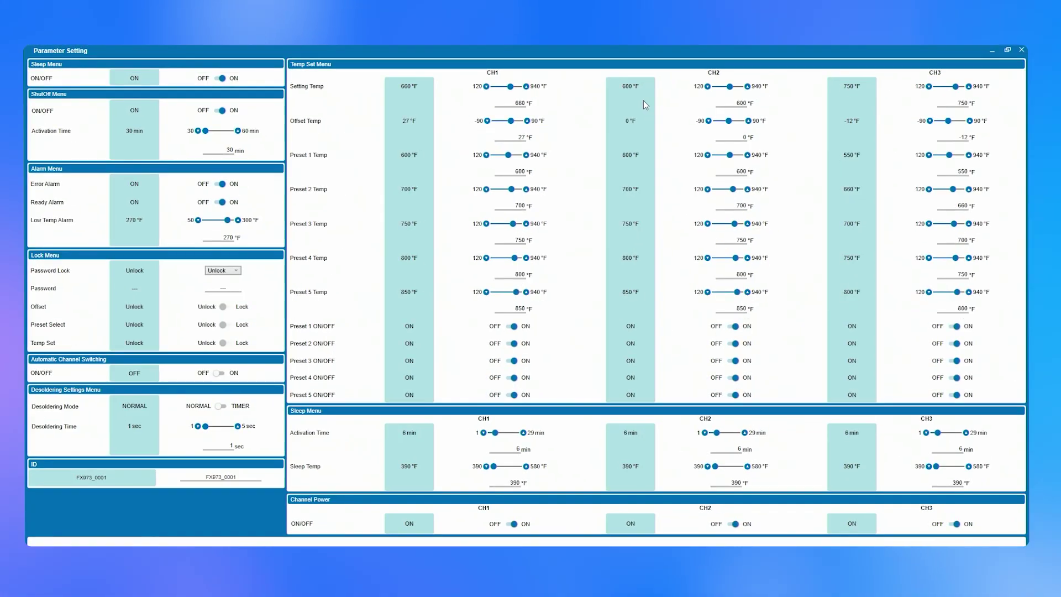
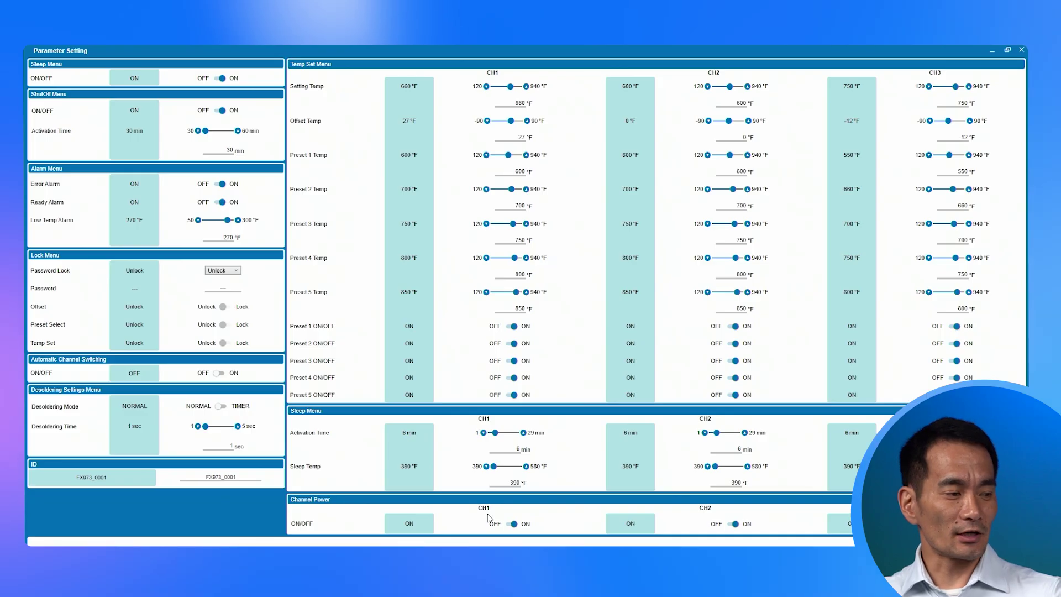
pyautogui.scroll(-2, 488, 528)
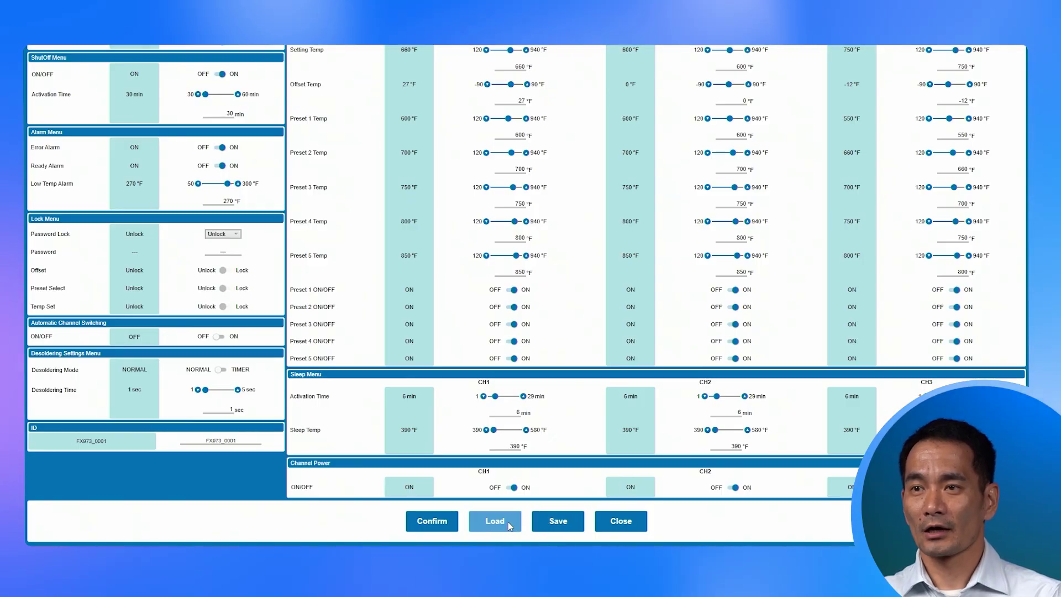
pyautogui.click(557, 522)
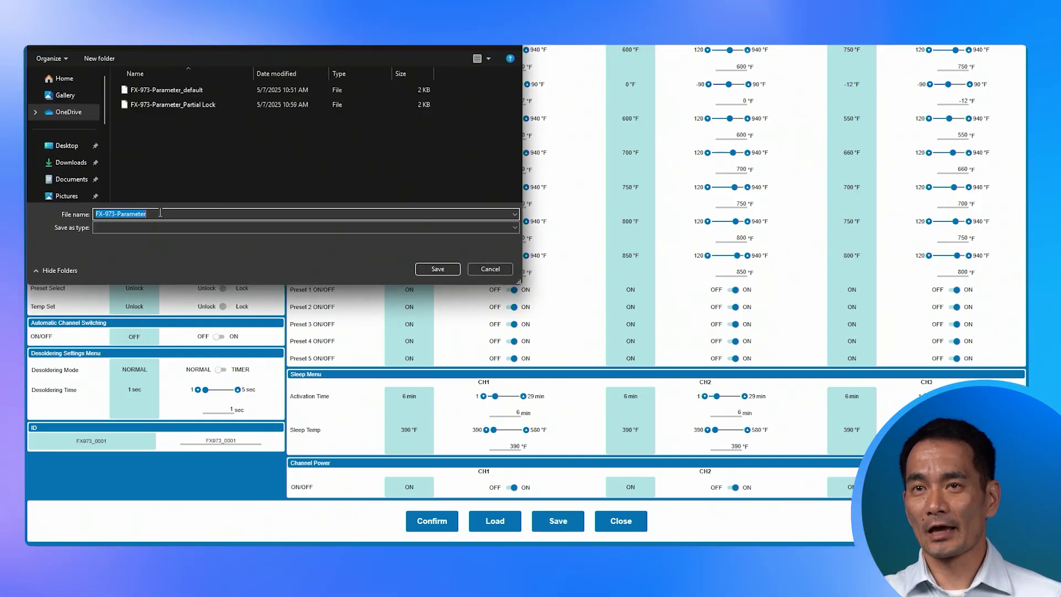
pyautogui.click(476, 272)
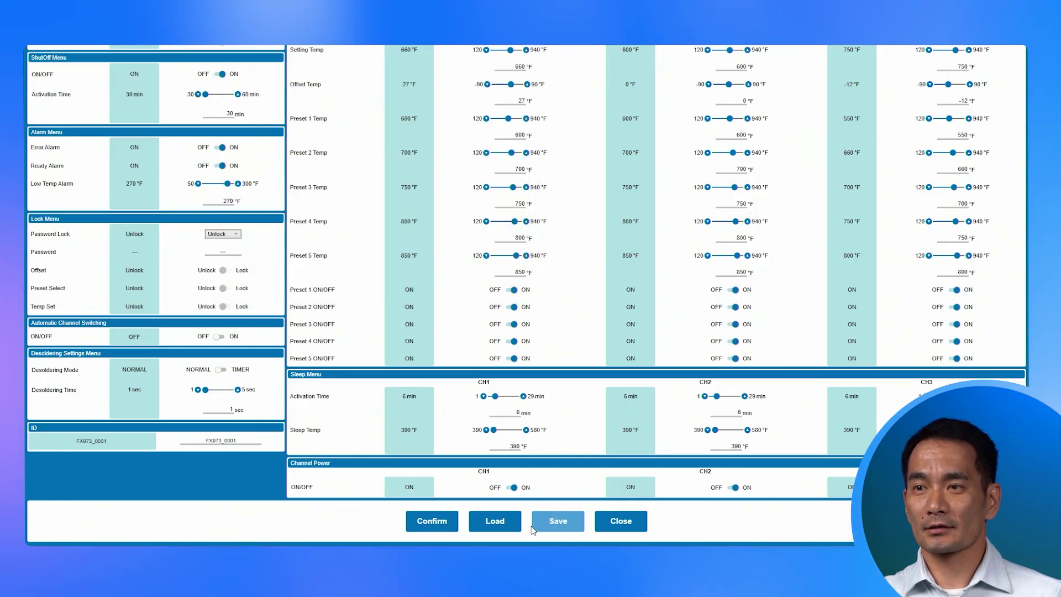
# Load the FX-973-Parameter_default file and apply its parameters to the station
pyautogui.click(495, 520)
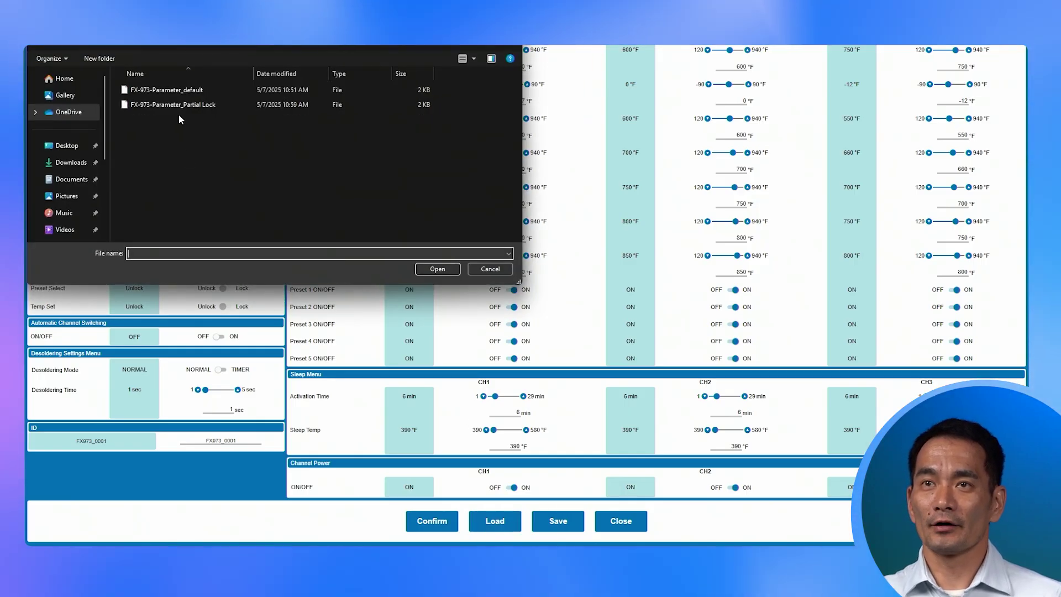
pyautogui.click(173, 89)
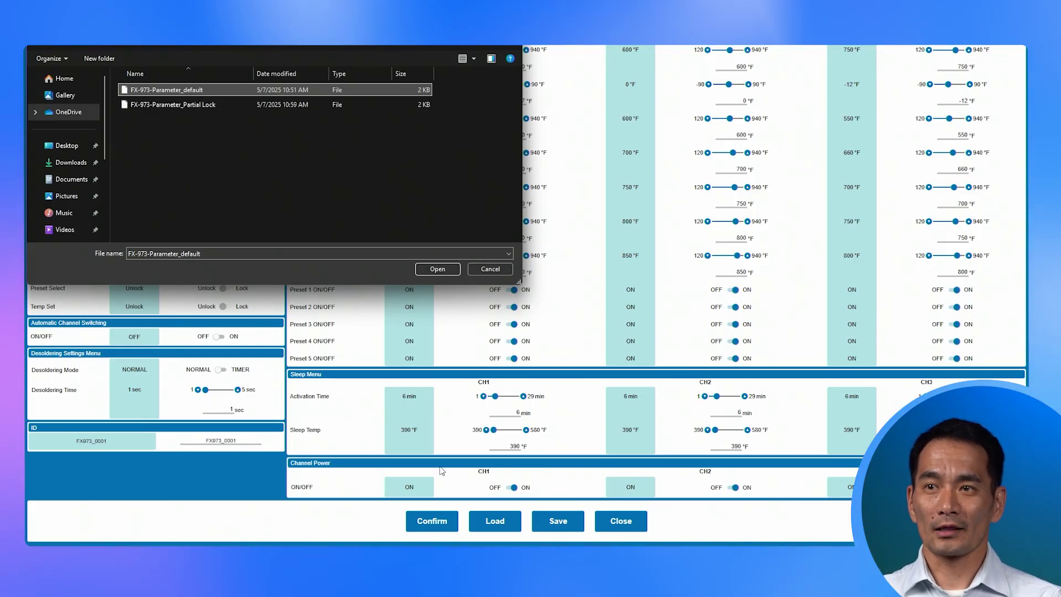
pyautogui.press('F2')
pyautogui.press('Escape')
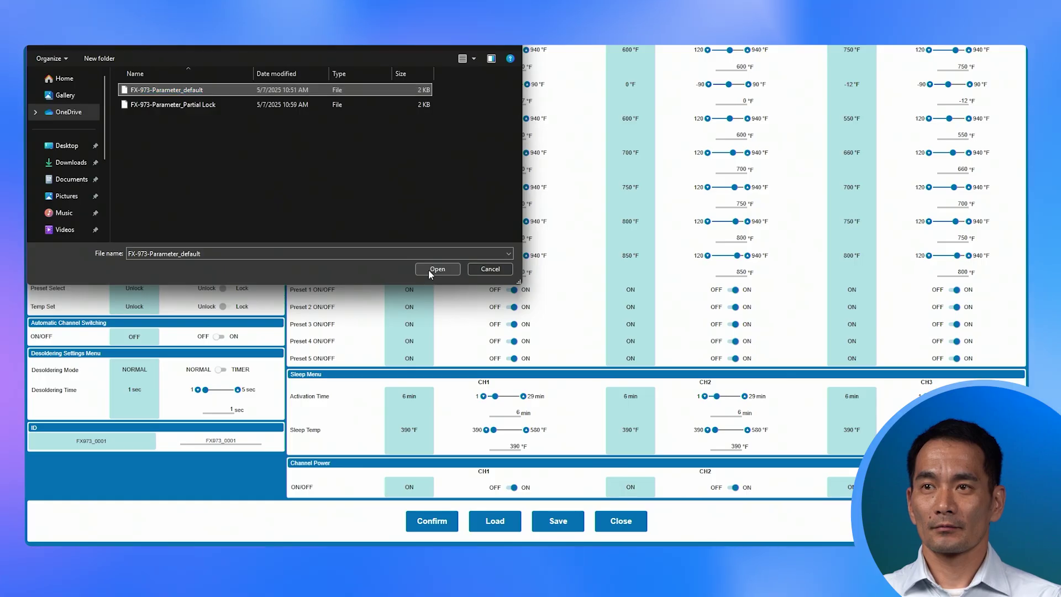
pyautogui.click(429, 296)
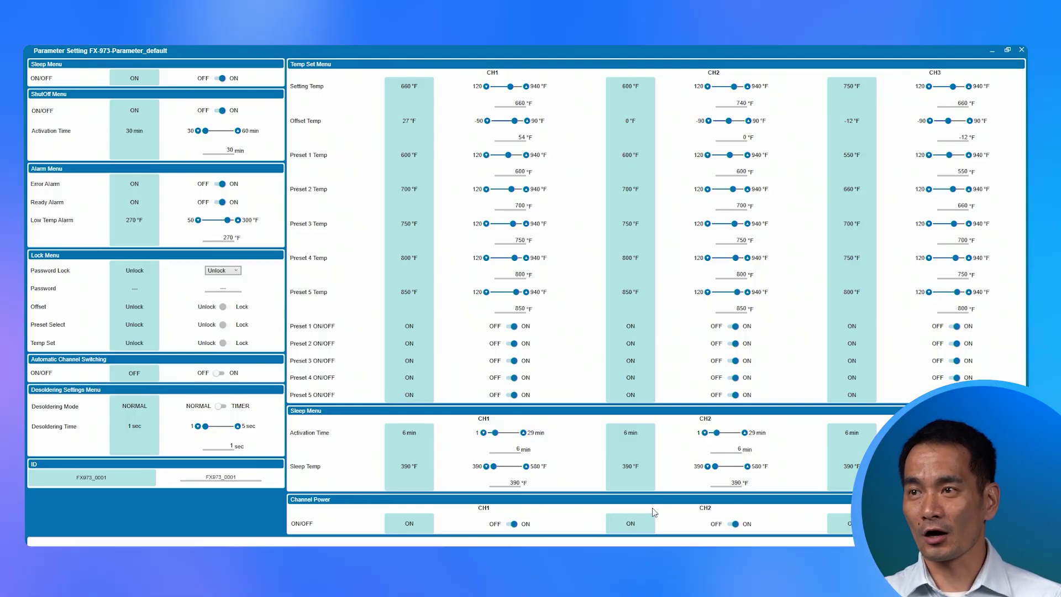
pyautogui.scroll(-2, 265, 502)
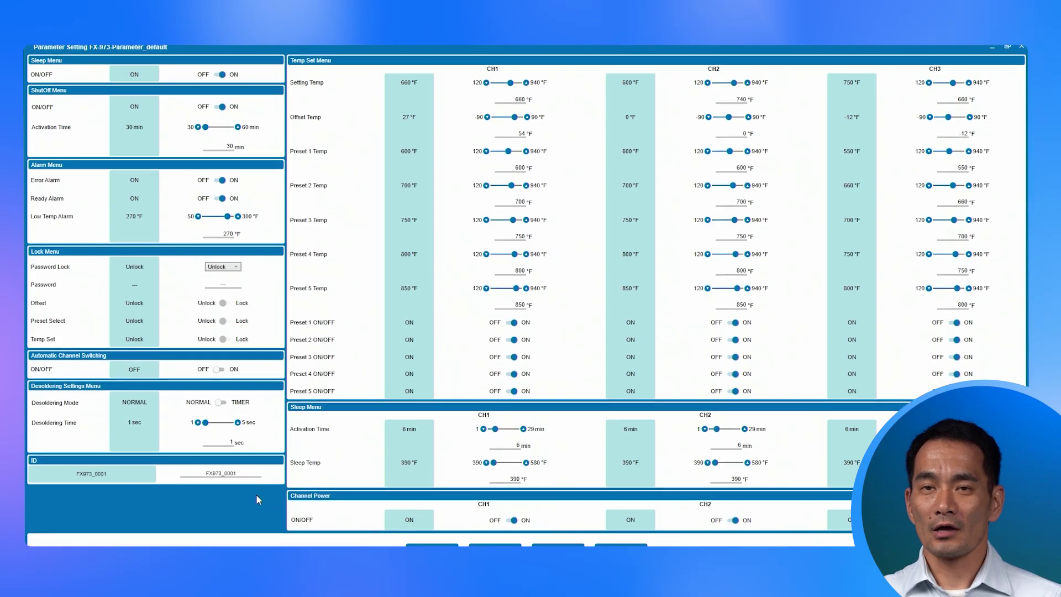
pyautogui.scroll(-1, 260, 492)
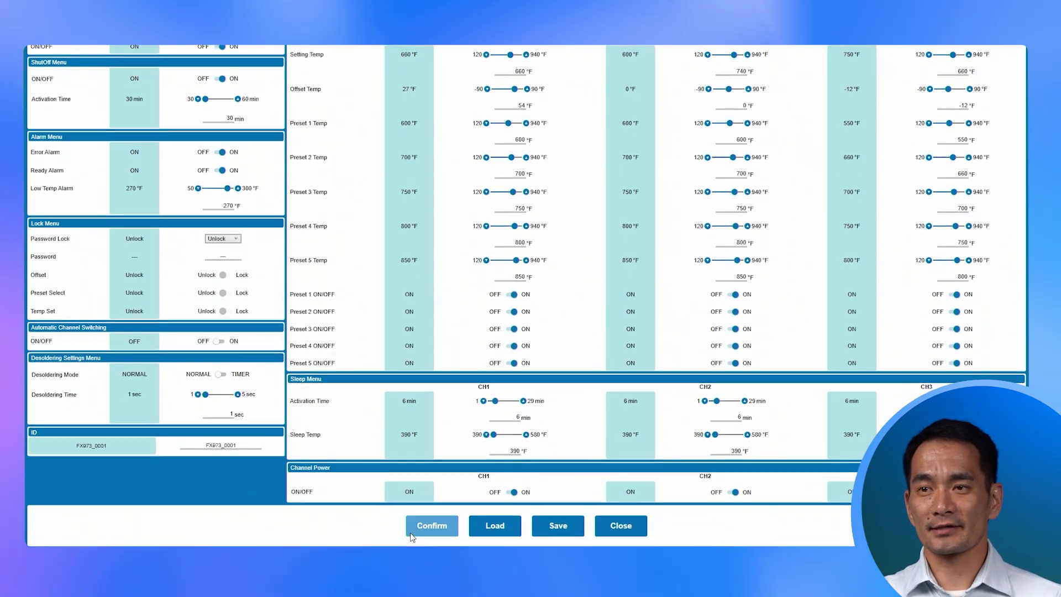
pyautogui.click(425, 519)
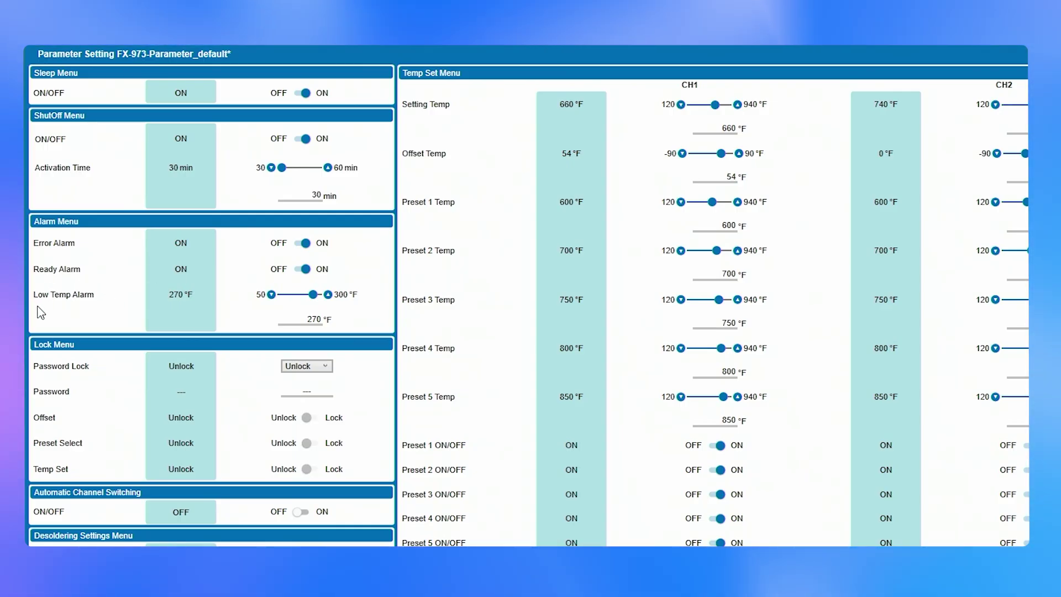
# Set the password lock to Partial, with Temp Set locked and Offset and Preset Select unlocked
pyautogui.scroll(-3, 185, 361)
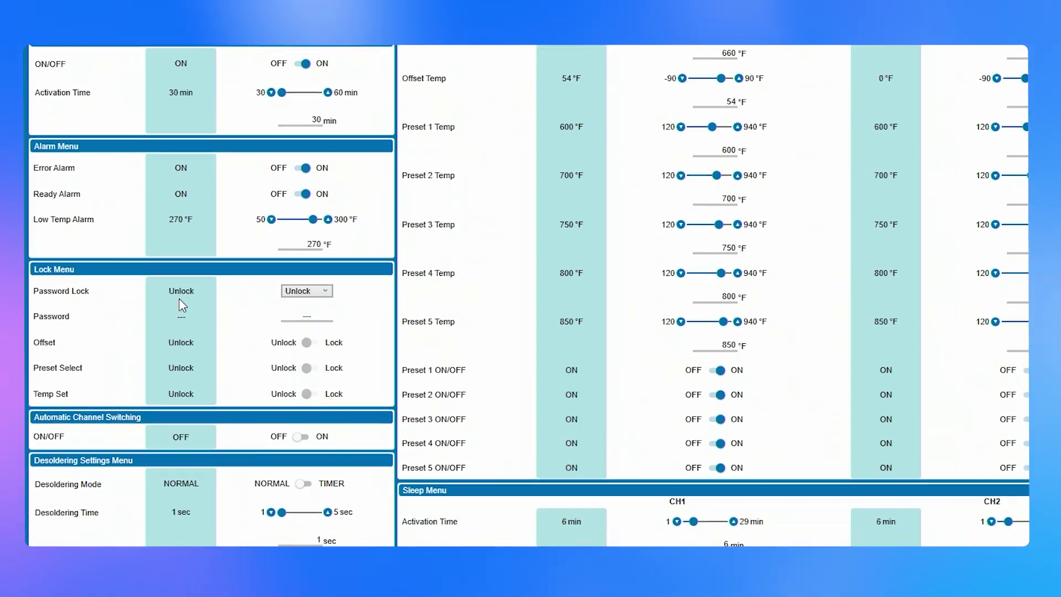
pyautogui.scroll(-2, 243, 223)
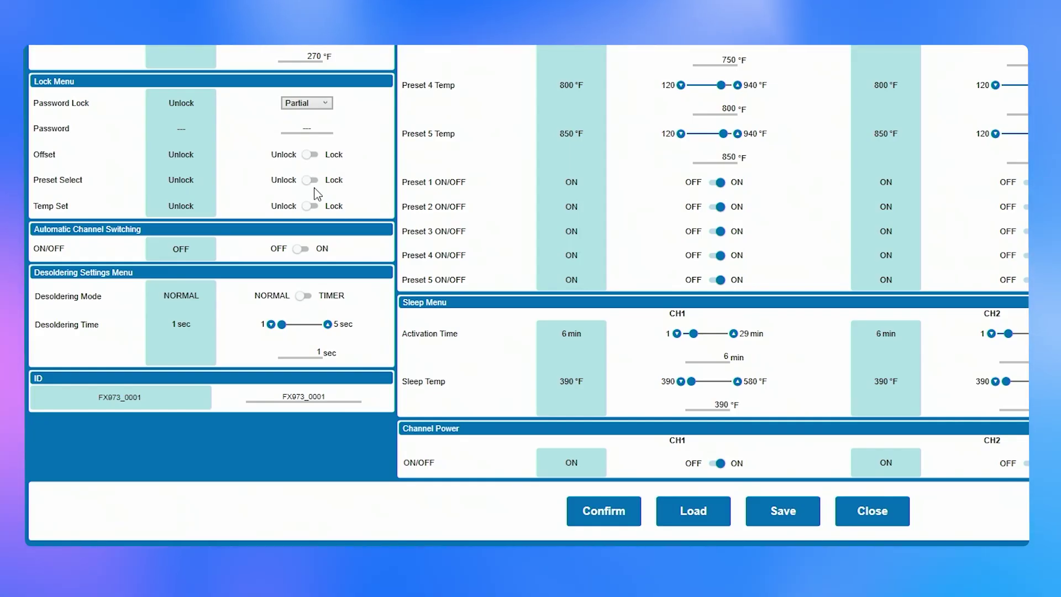
pyautogui.click(311, 182)
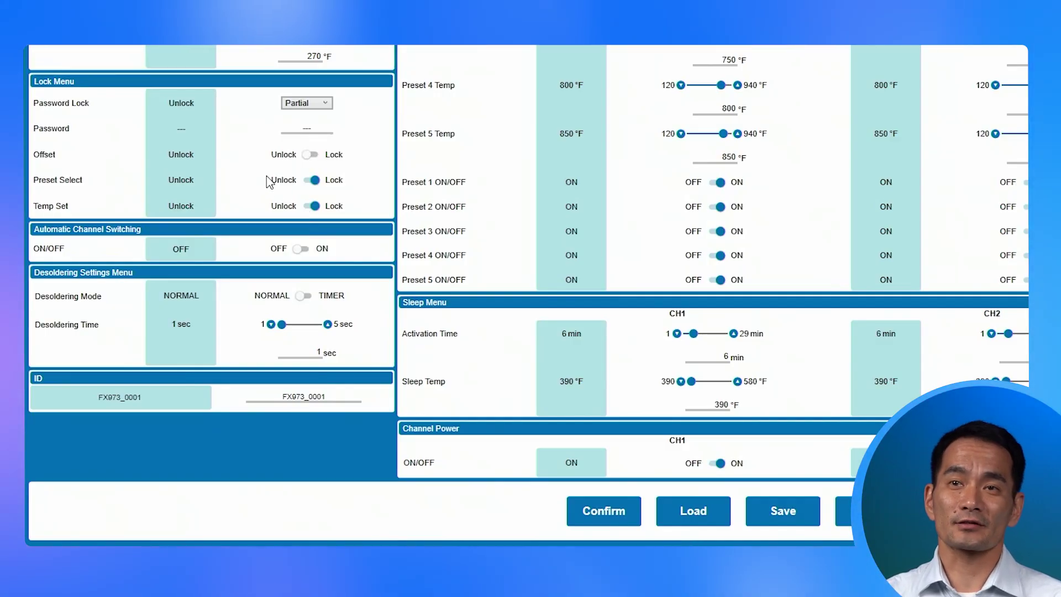
pyautogui.click(311, 180)
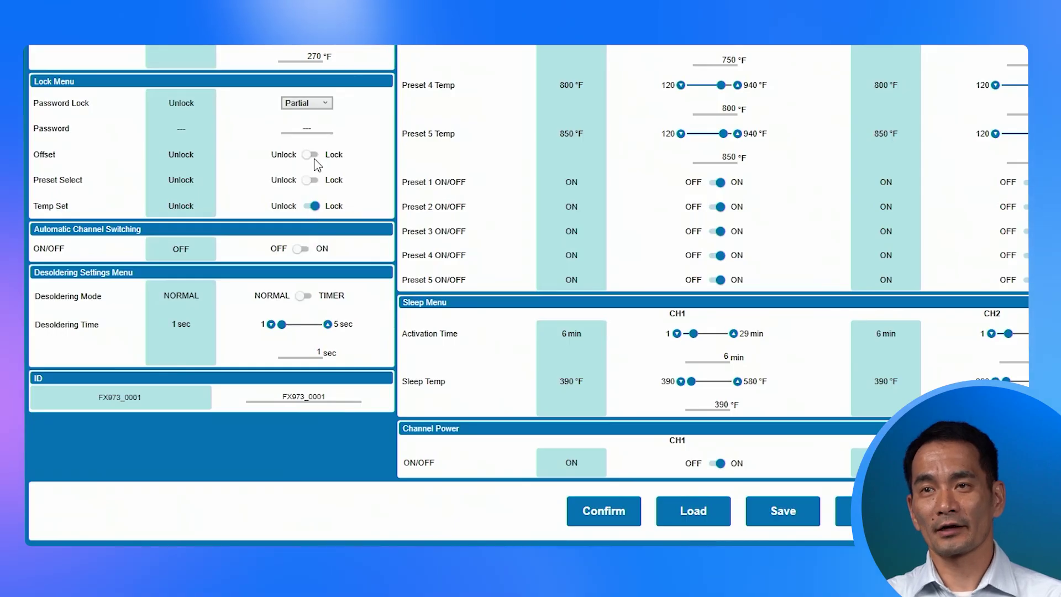
# Replace the placeholder in the lock menu's Password field with the lock password
pyautogui.click(348, 126)
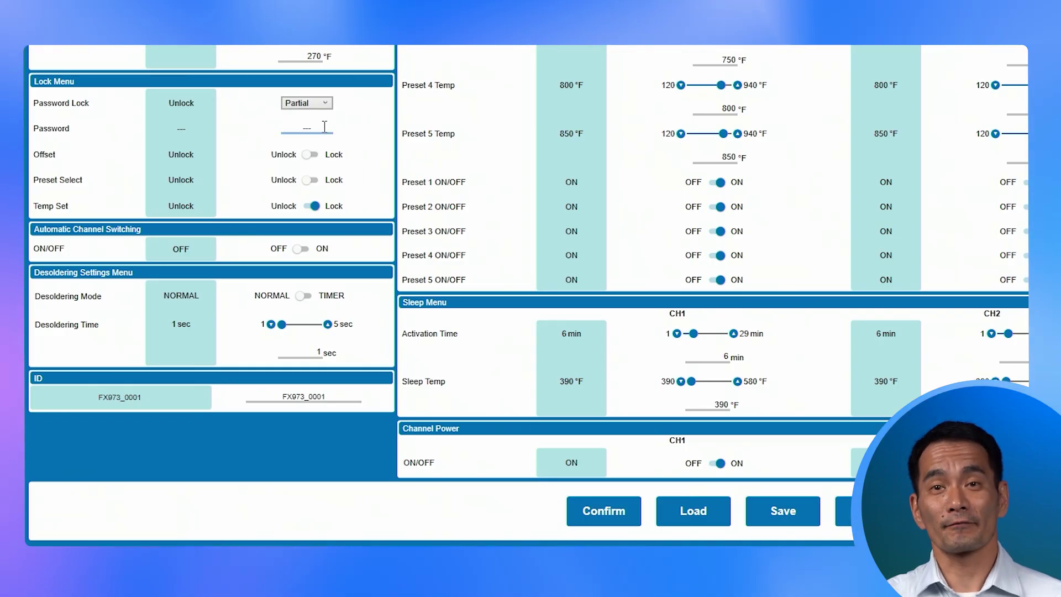
pyautogui.click(324, 129)
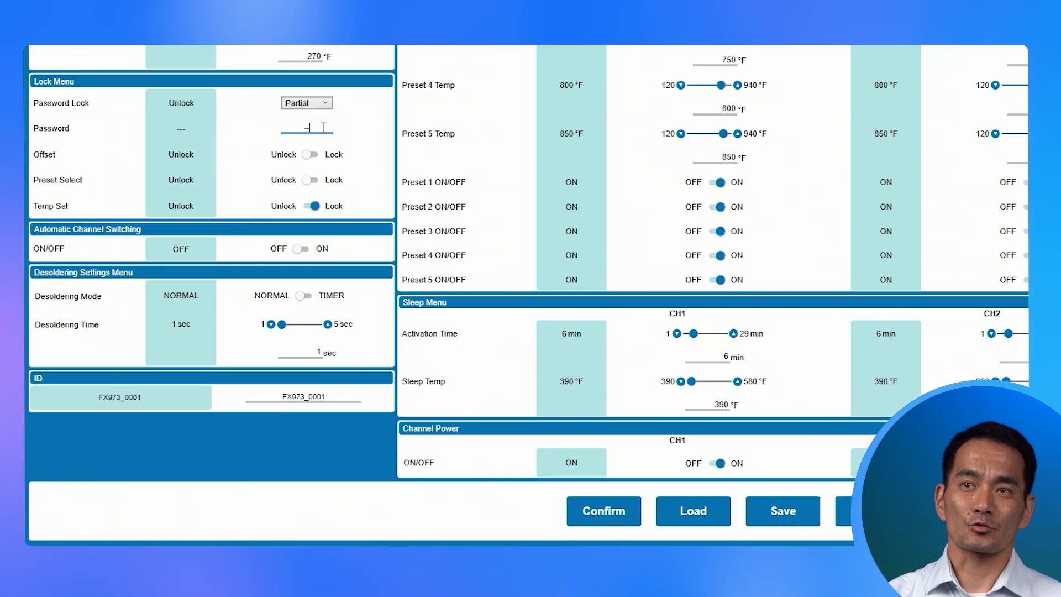
pyautogui.press('BackSpace')
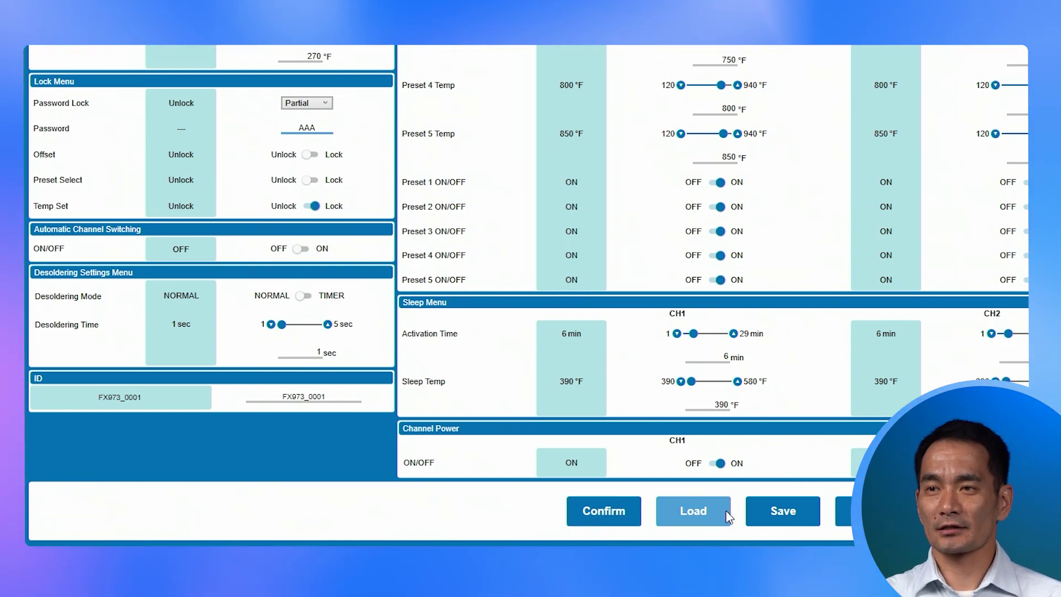
# Load the FX-973-Parameter_Partial Lock file into the parameter settings
pyautogui.click(704, 509)
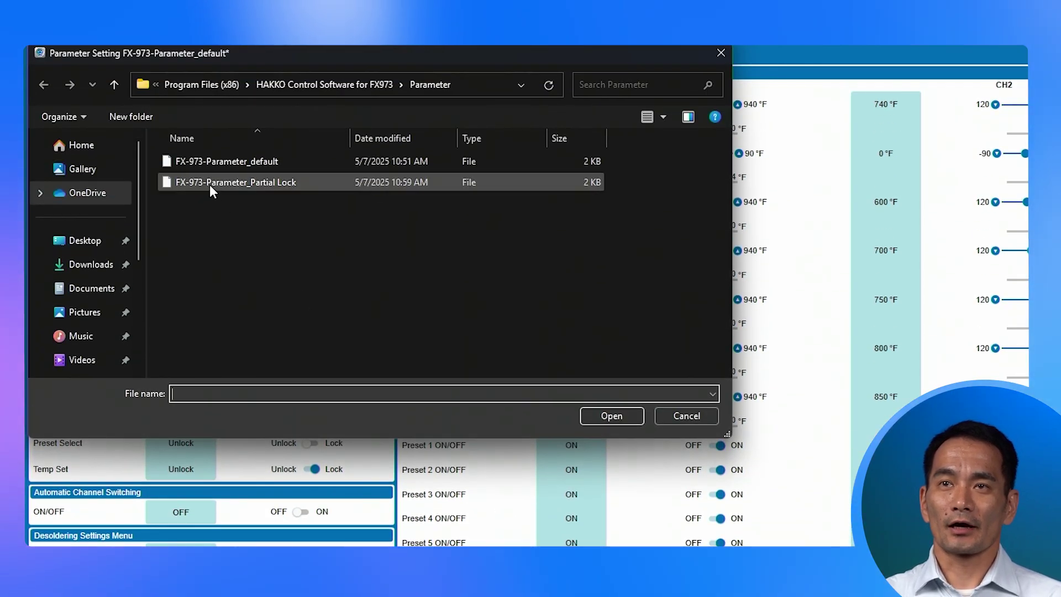
pyautogui.click(210, 184)
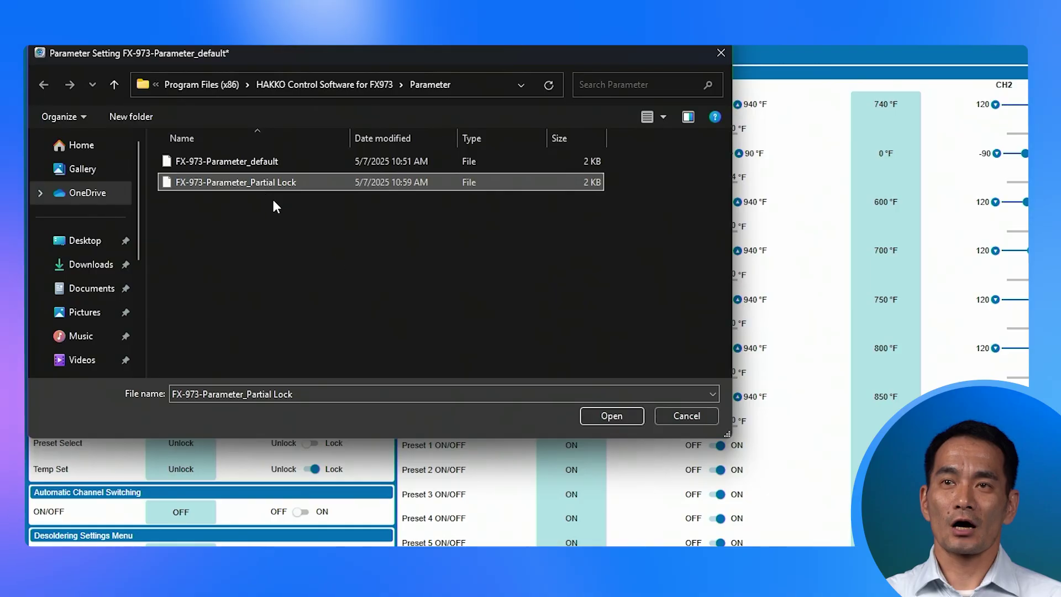
pyautogui.click(596, 415)
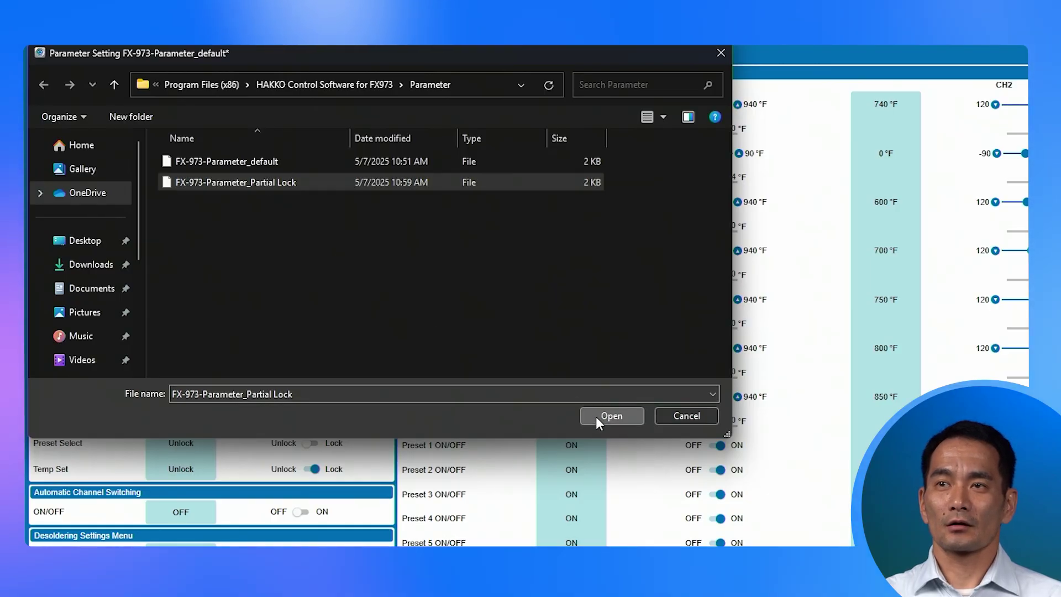
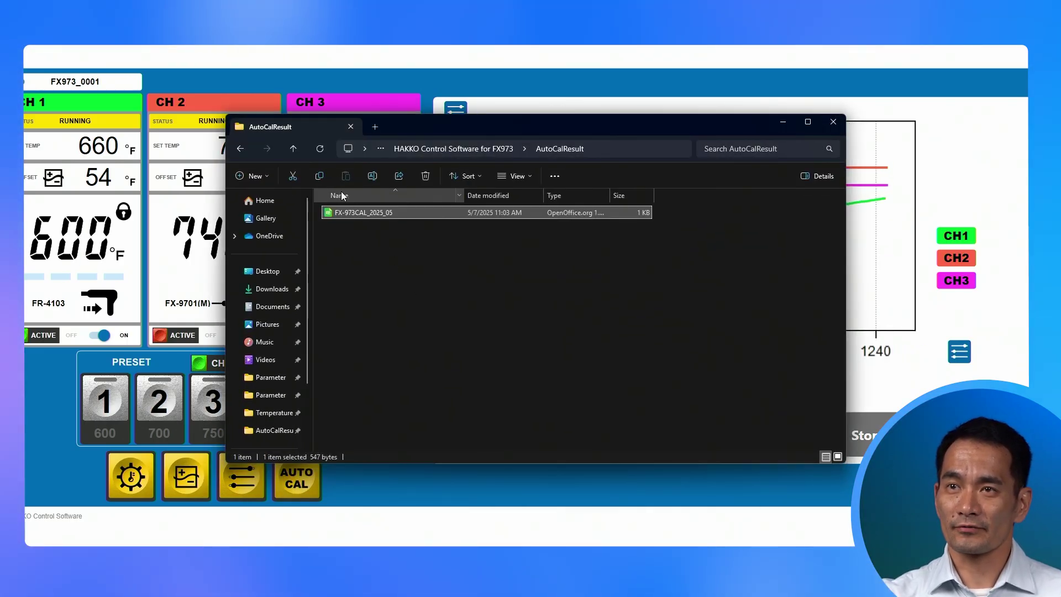
# Open the temperature log FX-973TEMP_M_250507_110515_CH2 from the Temperature folder of HAKKO Control Software for FX973
pyautogui.click(293, 149)
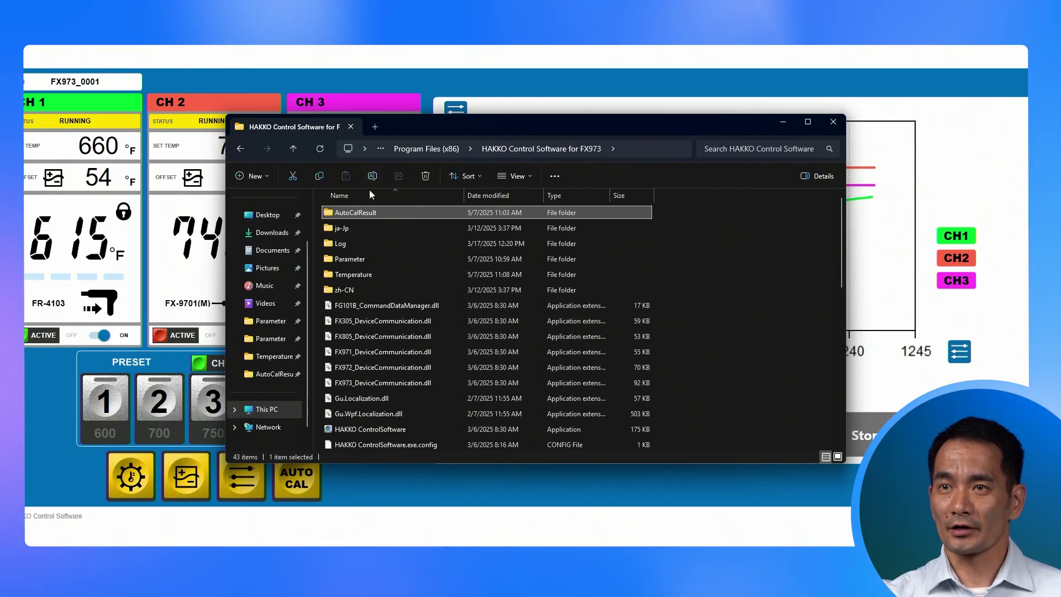
pyautogui.click(292, 149)
pyautogui.click(292, 149)
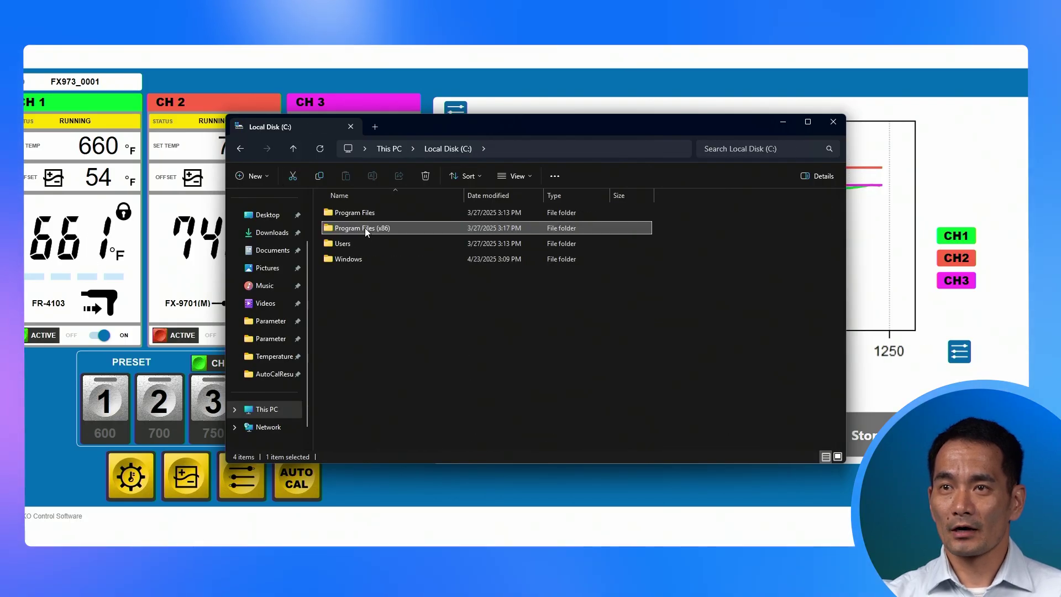
pyautogui.doubleClick(365, 228)
pyautogui.doubleClick(387, 274)
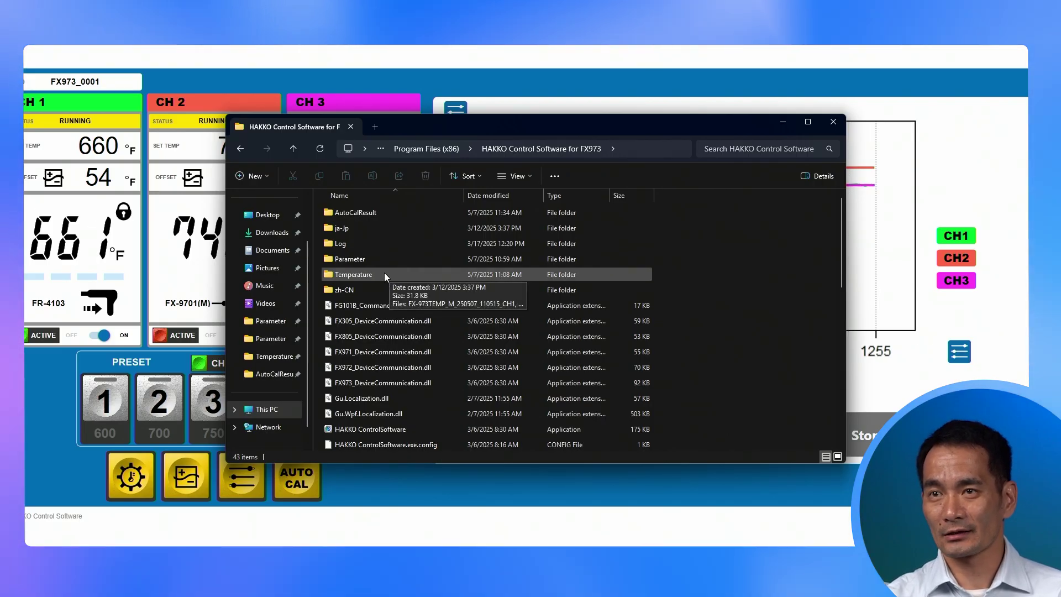
pyautogui.doubleClick(384, 272)
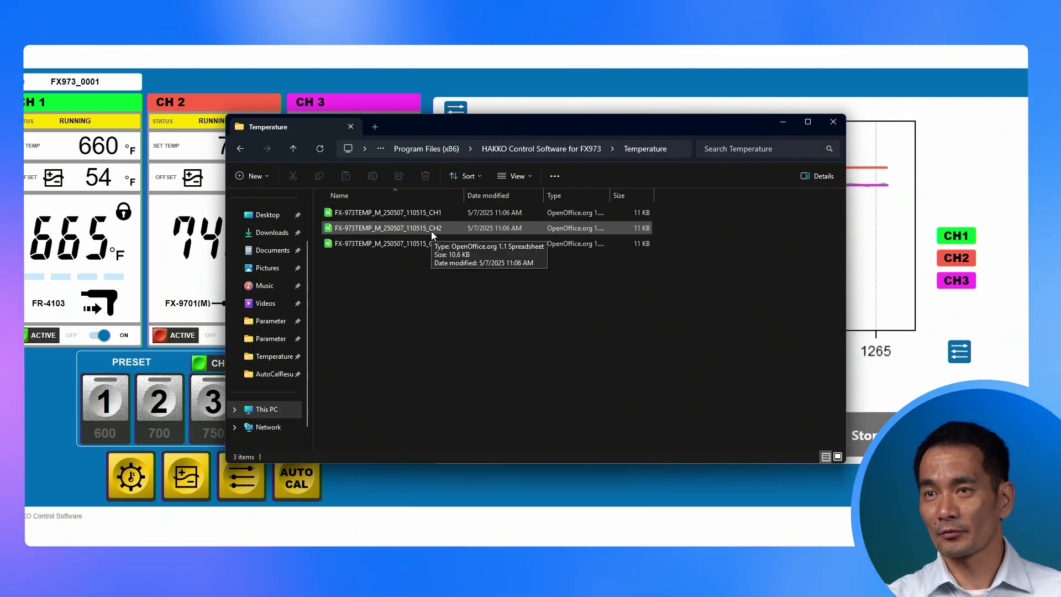
pyautogui.doubleClick(432, 232)
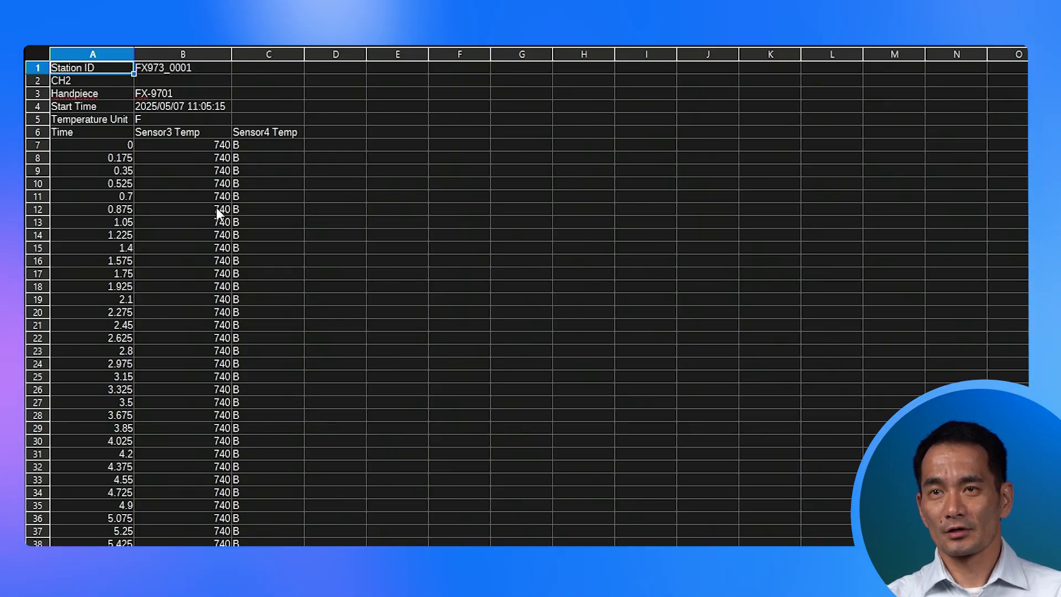
# Examine how the Sensor3 temperature readings in the CH2 log develop over the recorded time
pyautogui.scroll(-20, 211, 306)
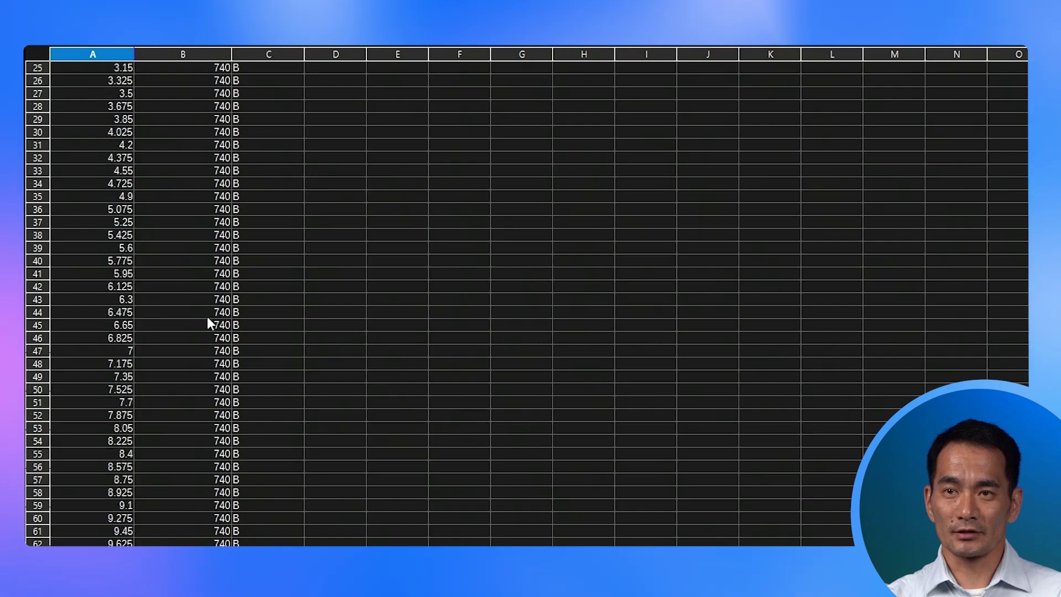
pyautogui.scroll(-20, 207, 321)
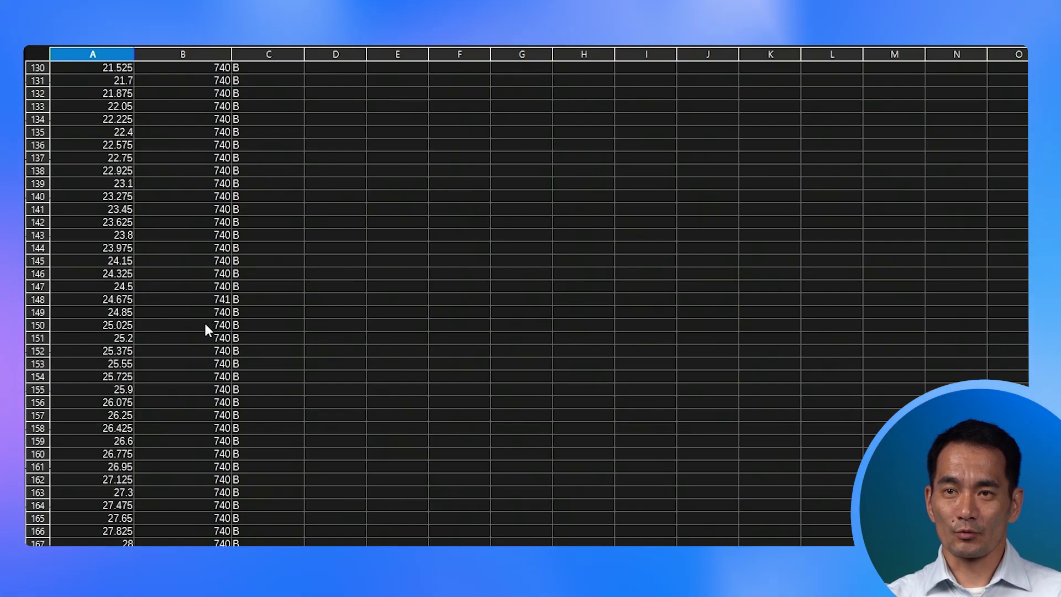
pyautogui.scroll(2, 204, 329)
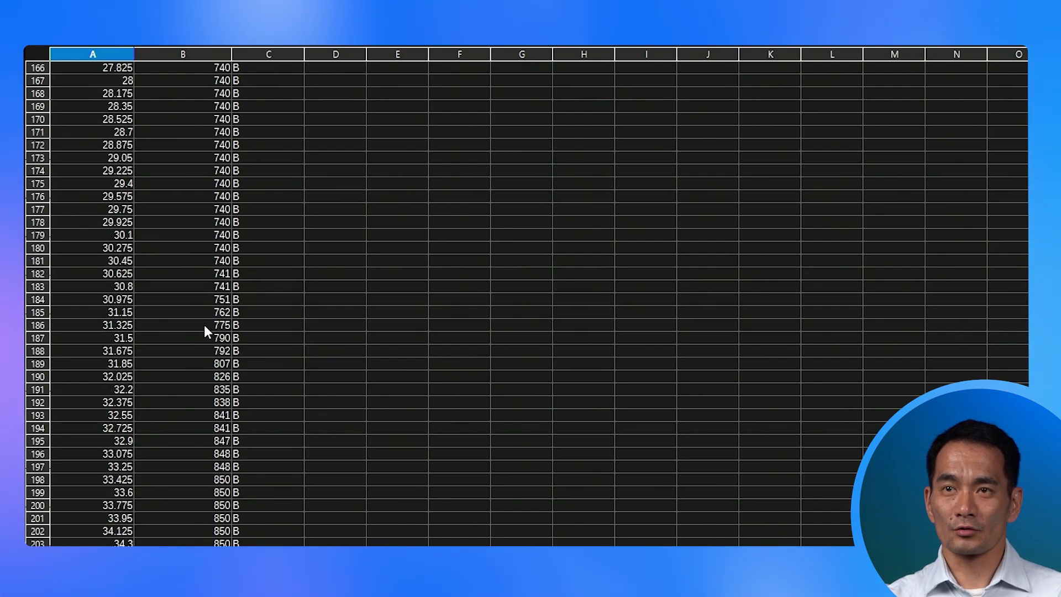
pyautogui.scroll(-1, 204, 326)
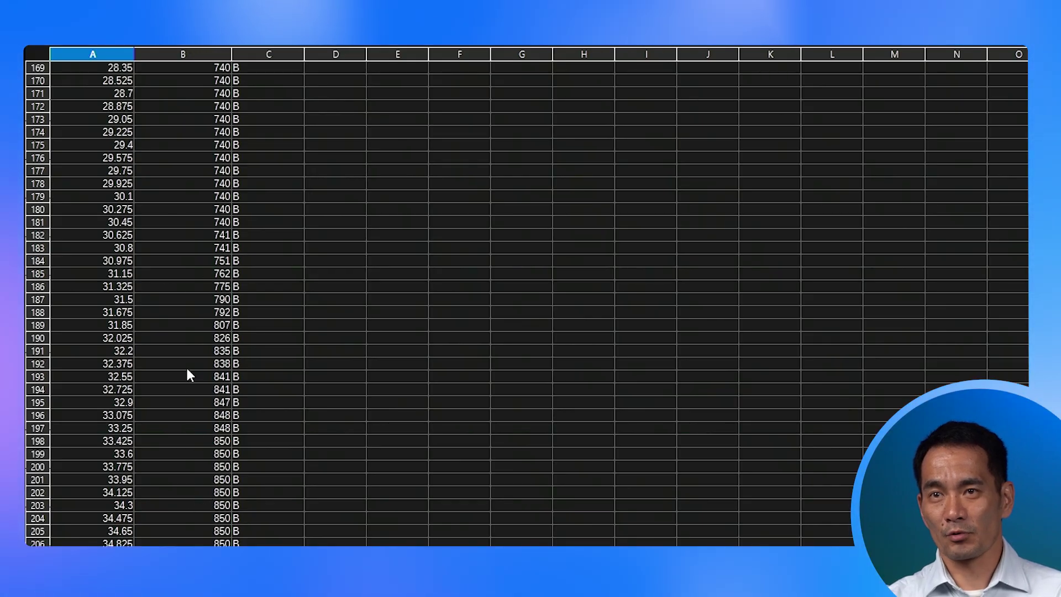
pyautogui.scroll(-6, 188, 381)
pyautogui.scroll(-15, 191, 404)
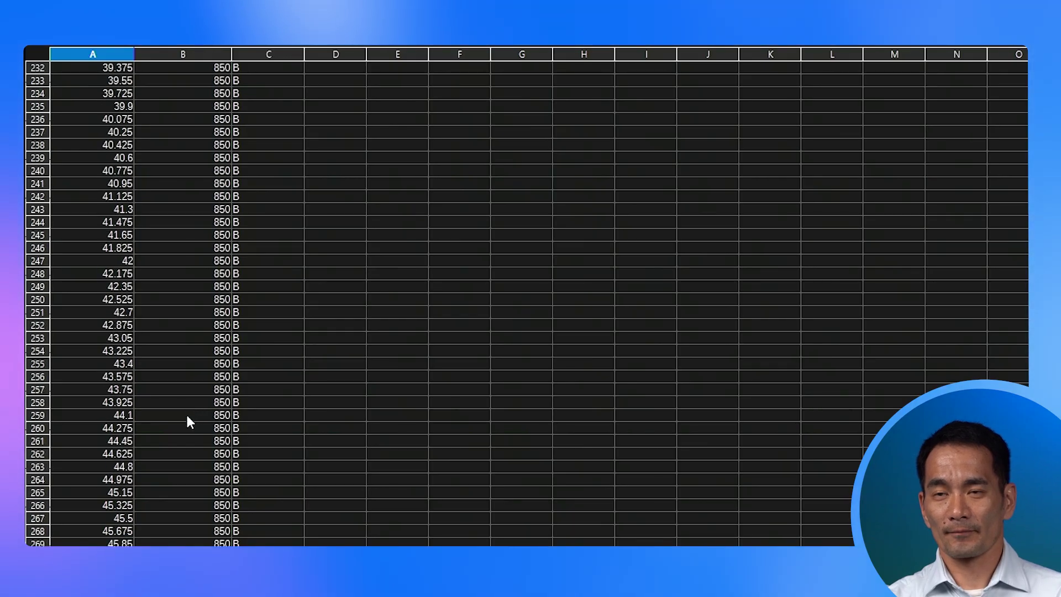
pyautogui.scroll(-11, 188, 418)
pyautogui.scroll(-20, 186, 420)
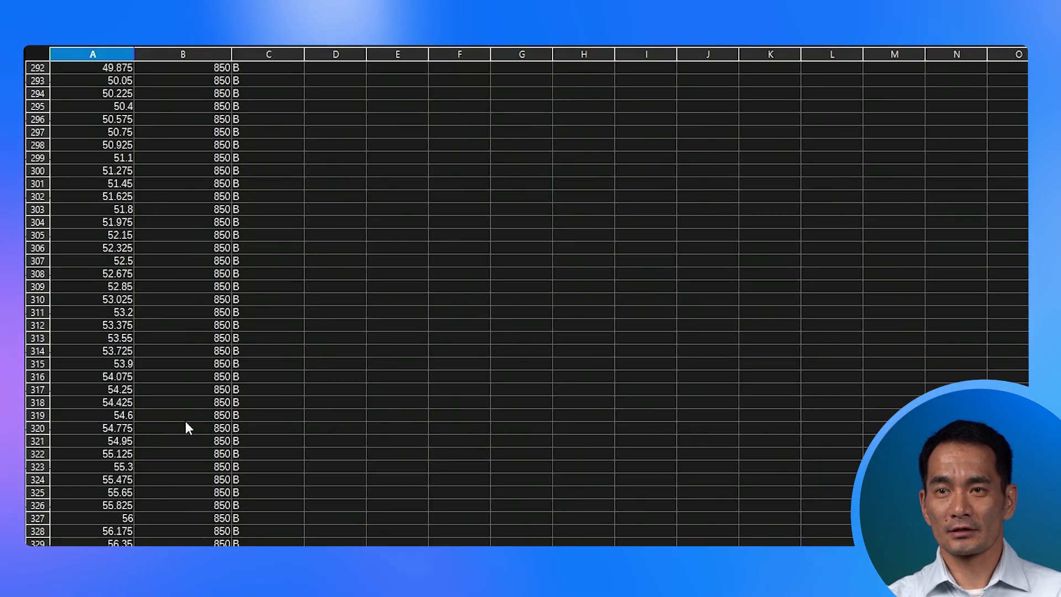
pyautogui.scroll(-20, 183, 427)
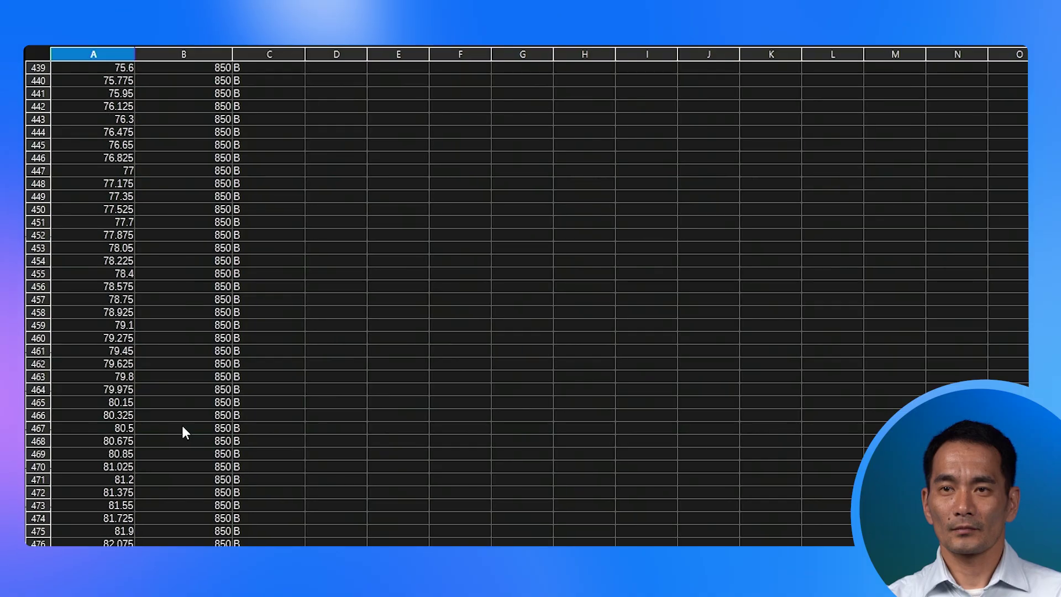
pyautogui.scroll(10, 182, 434)
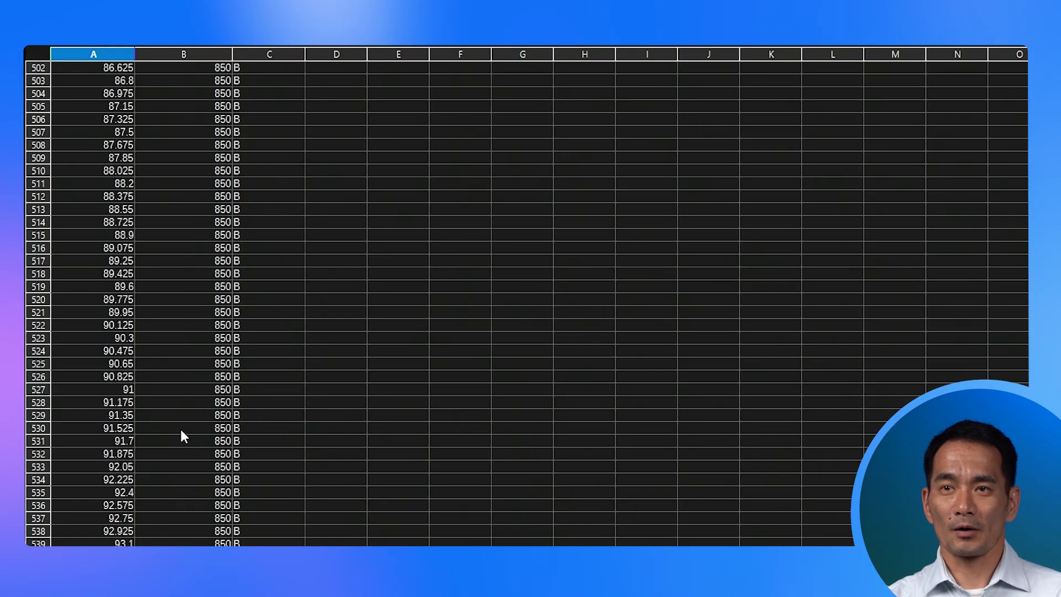
pyautogui.scroll(20, 174, 506)
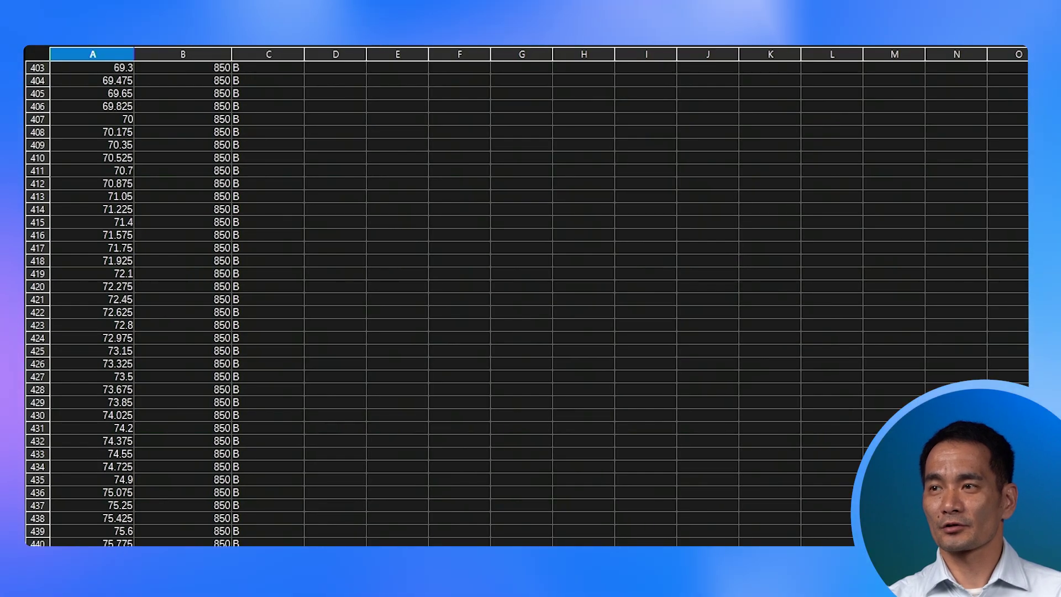
pyautogui.scroll(20, 173, 506)
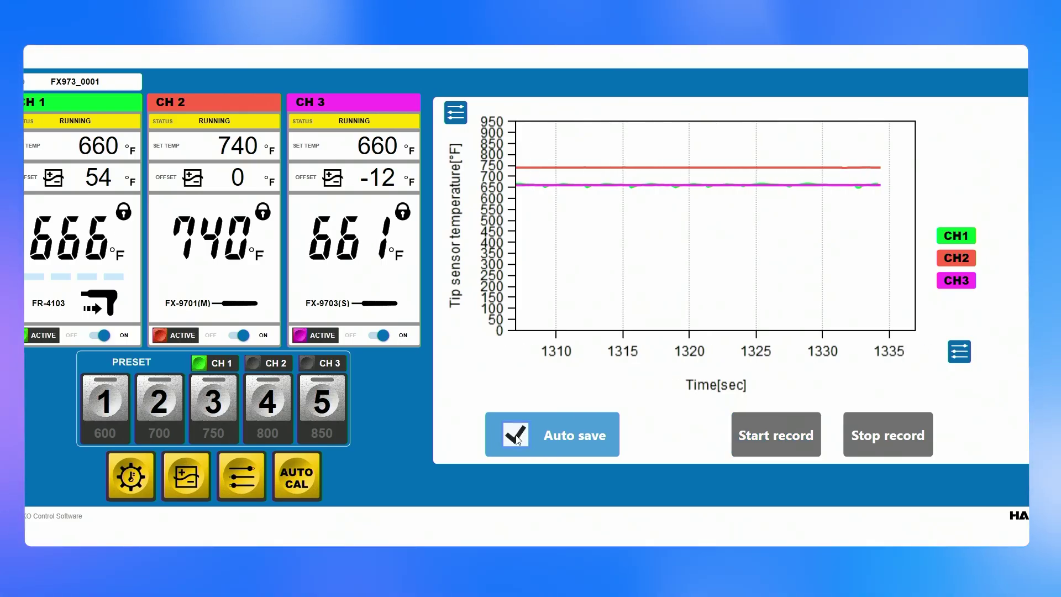
# Turn off automatic saving of the temperature graph data
pyautogui.click(517, 438)
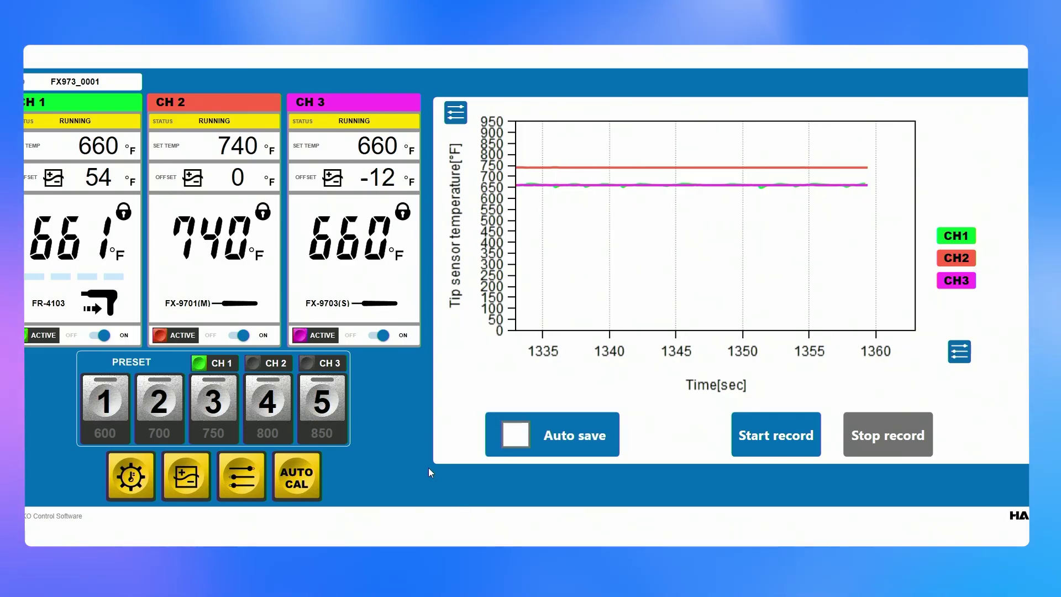
# Browse to the Parameter folder of HAKKO Control Software for FX973 and select the FX-973-Parameter_default file
pyautogui.click(244, 472)
pyautogui.click(293, 148)
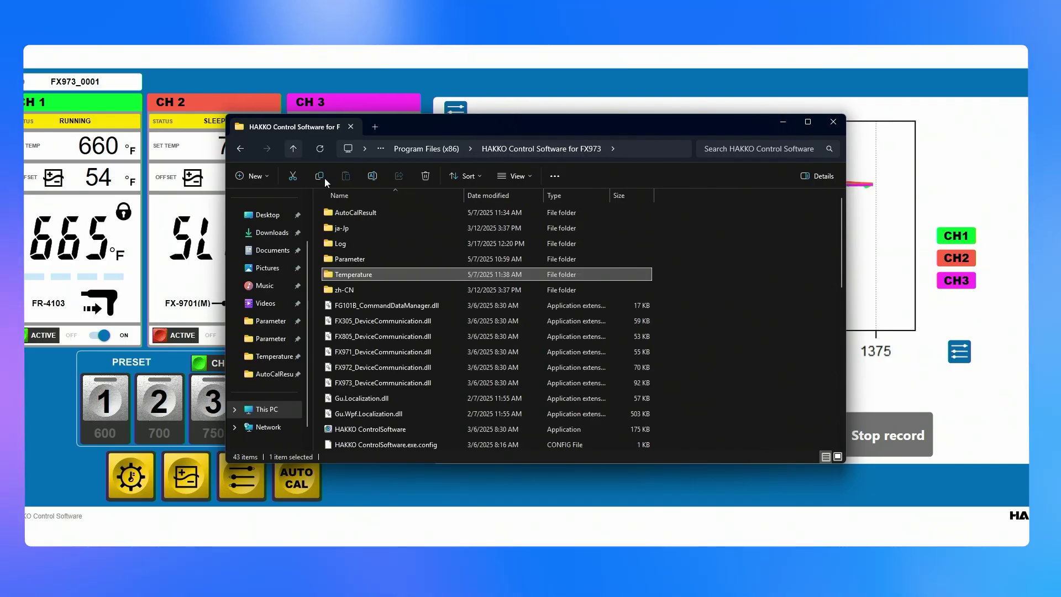
pyautogui.doubleClick(359, 261)
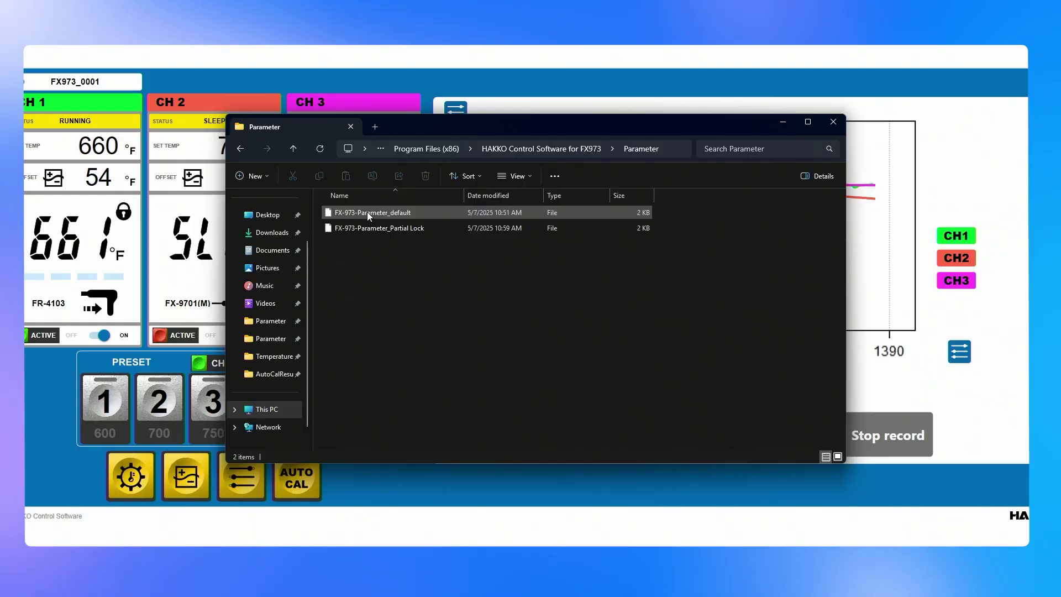
pyautogui.click(367, 213)
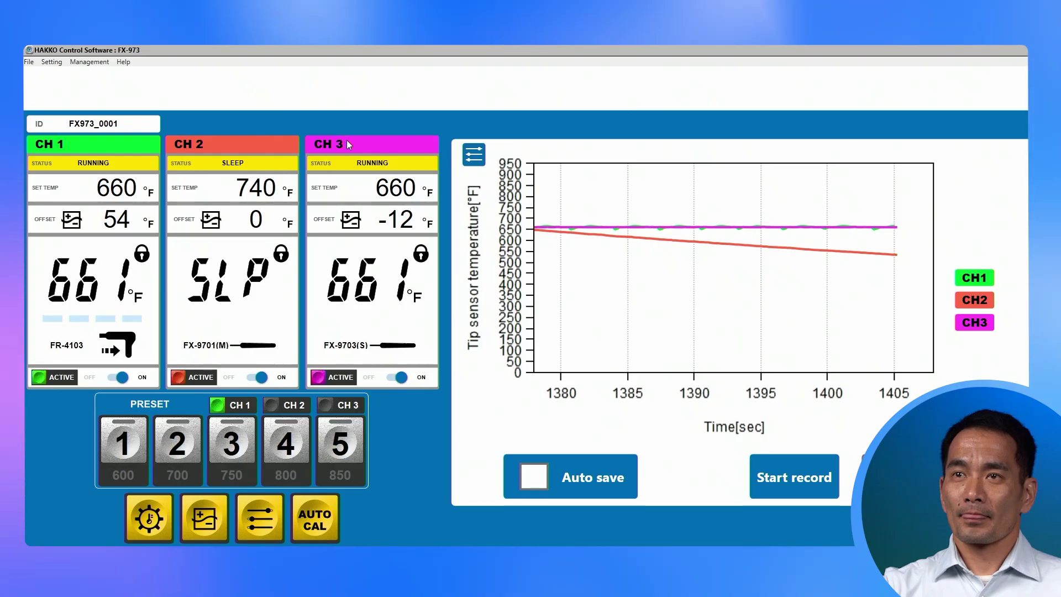
# View the available display colors for CH 3 and CH 1, closing each palette without choosing another color
pyautogui.click(347, 141)
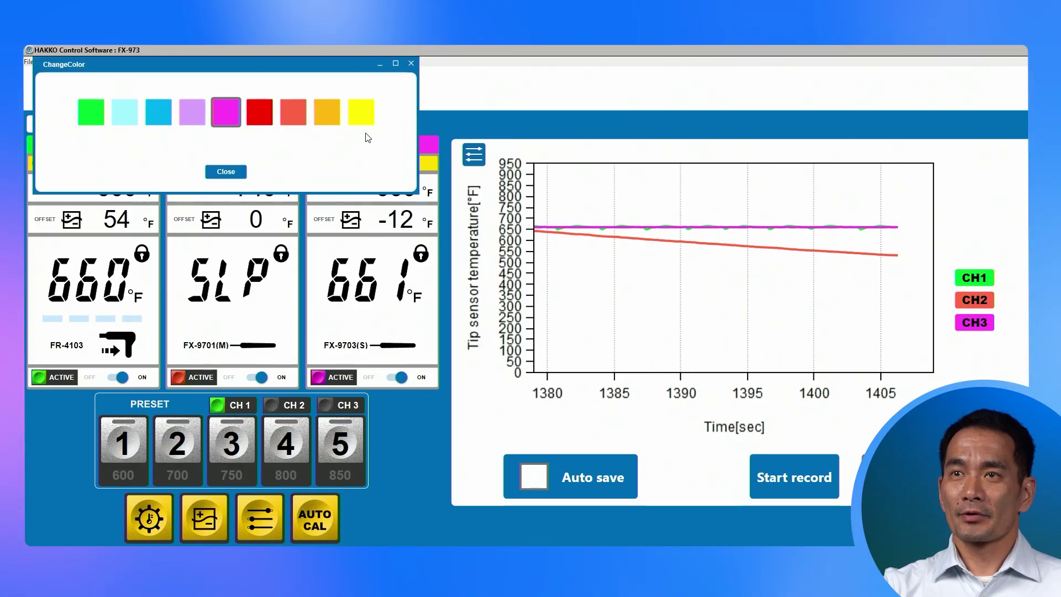
pyautogui.moveTo(347, 69); pyautogui.dragTo(496, 140)
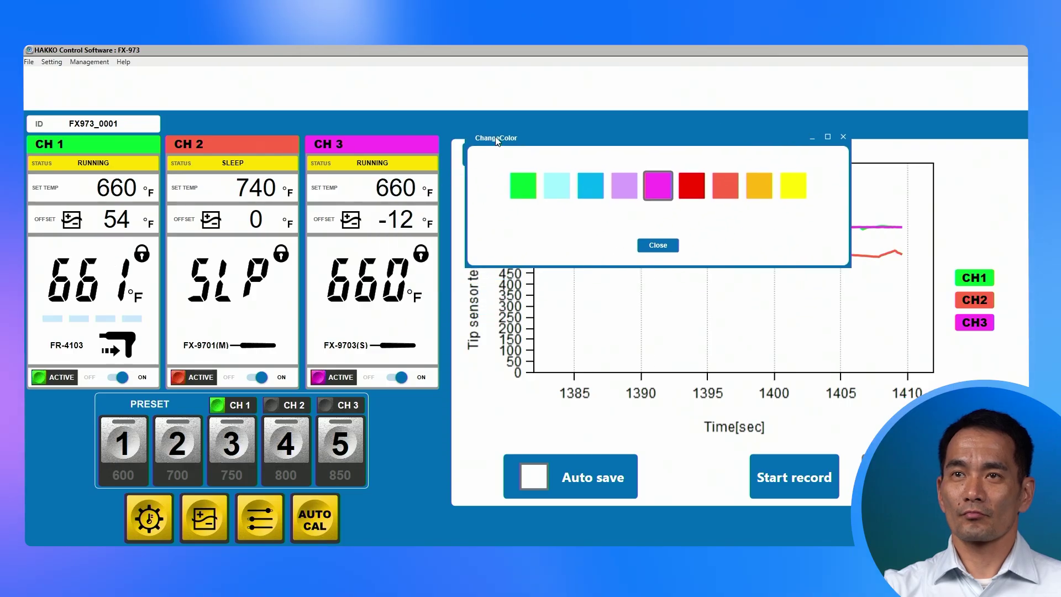
pyautogui.click(658, 246)
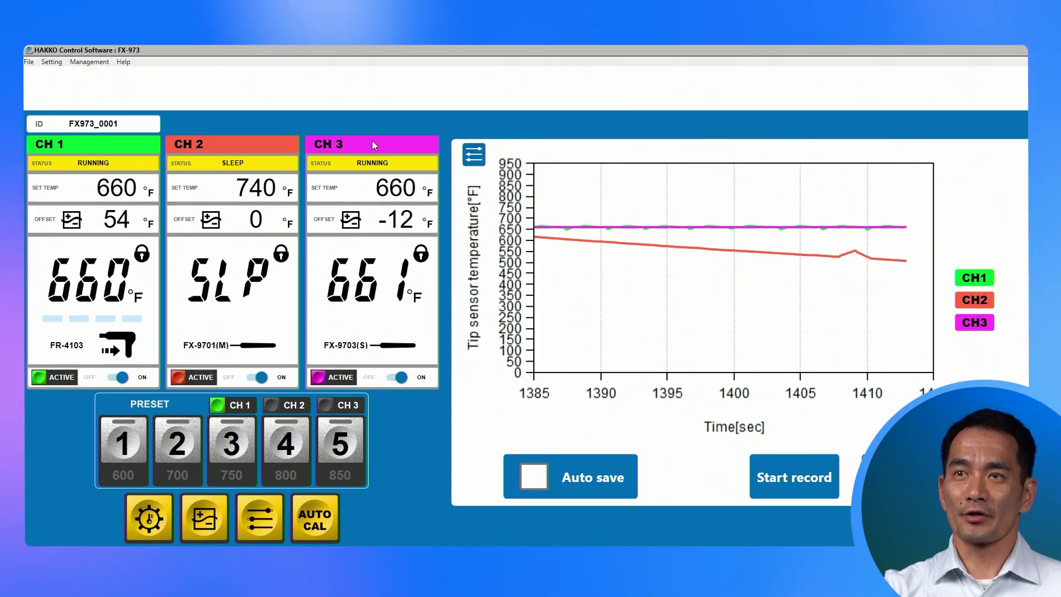
pyautogui.click(88, 143)
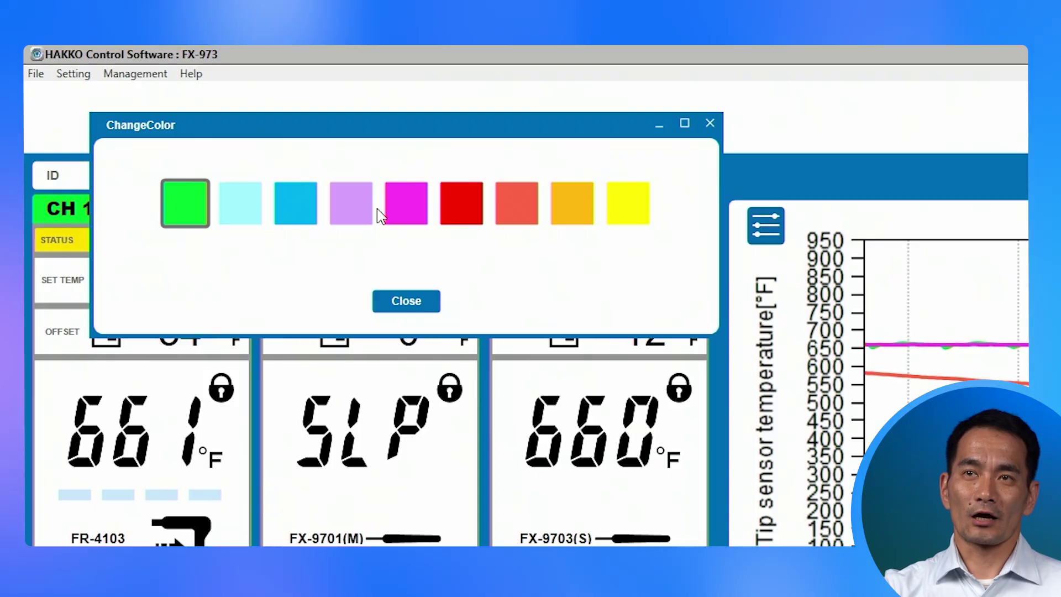
pyautogui.click(382, 298)
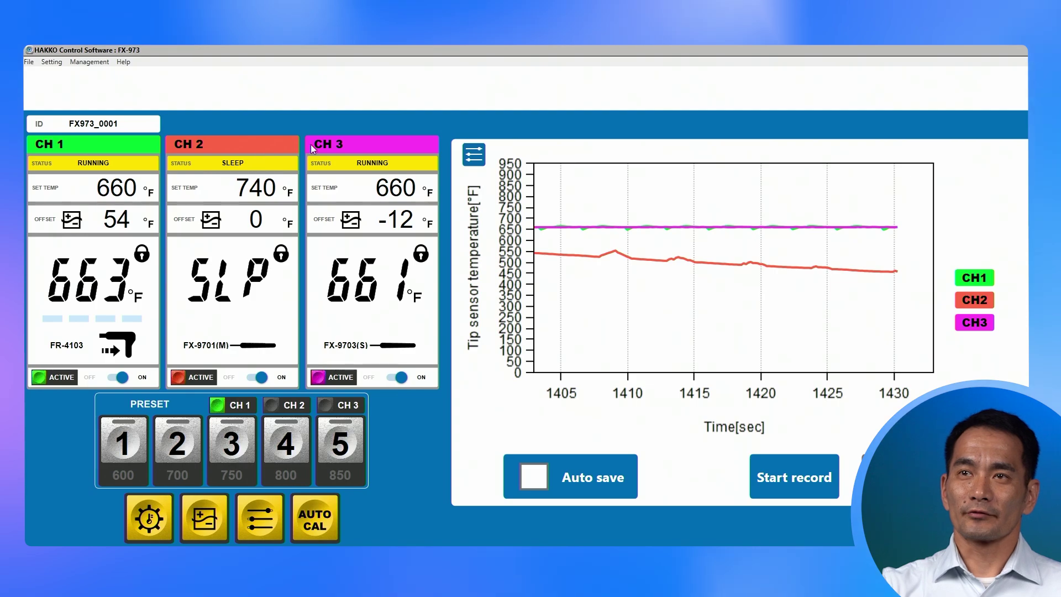
# Change the CH 3 display color to light cyan and switch the preset selector to CH 3
pyautogui.click(344, 144)
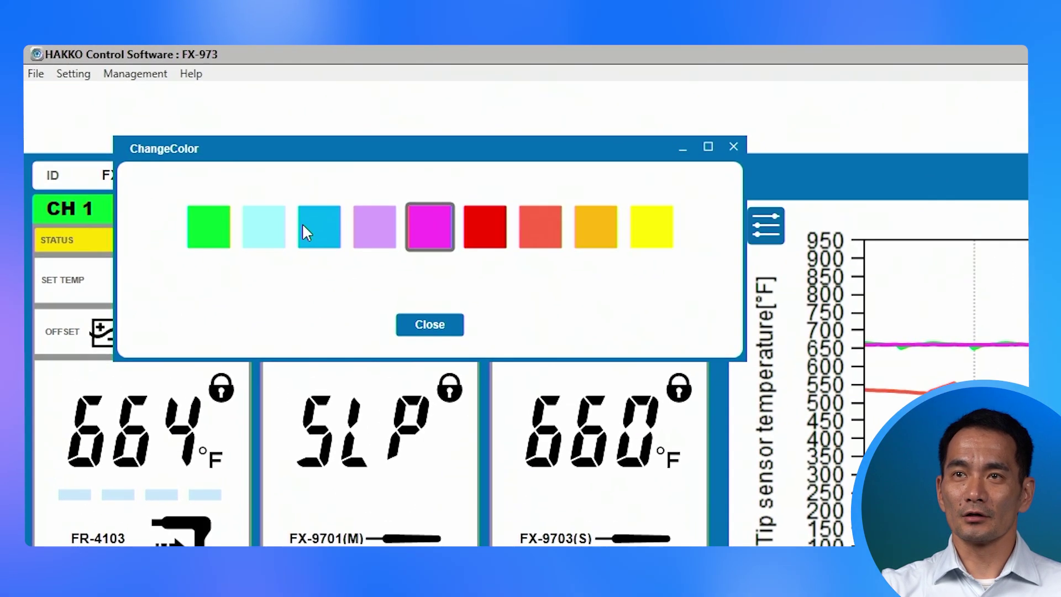
pyautogui.click(273, 230)
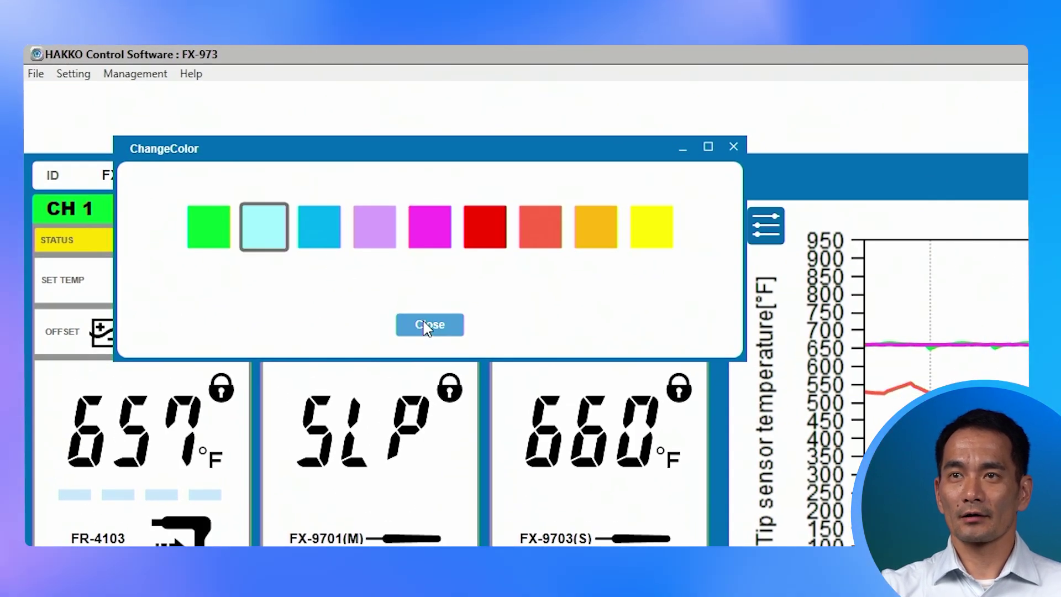
pyautogui.click(430, 325)
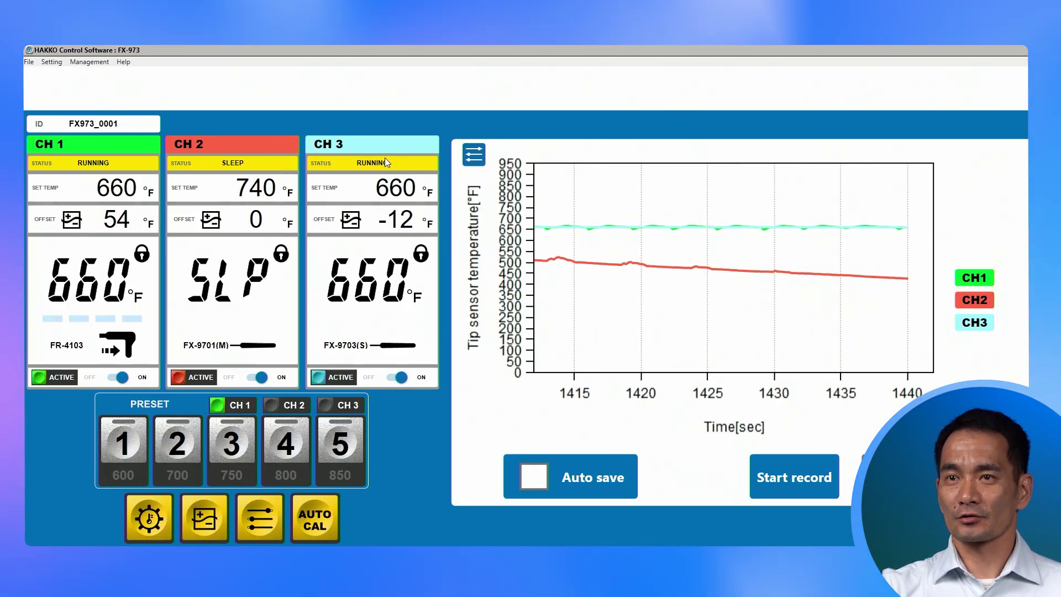
pyautogui.click(325, 405)
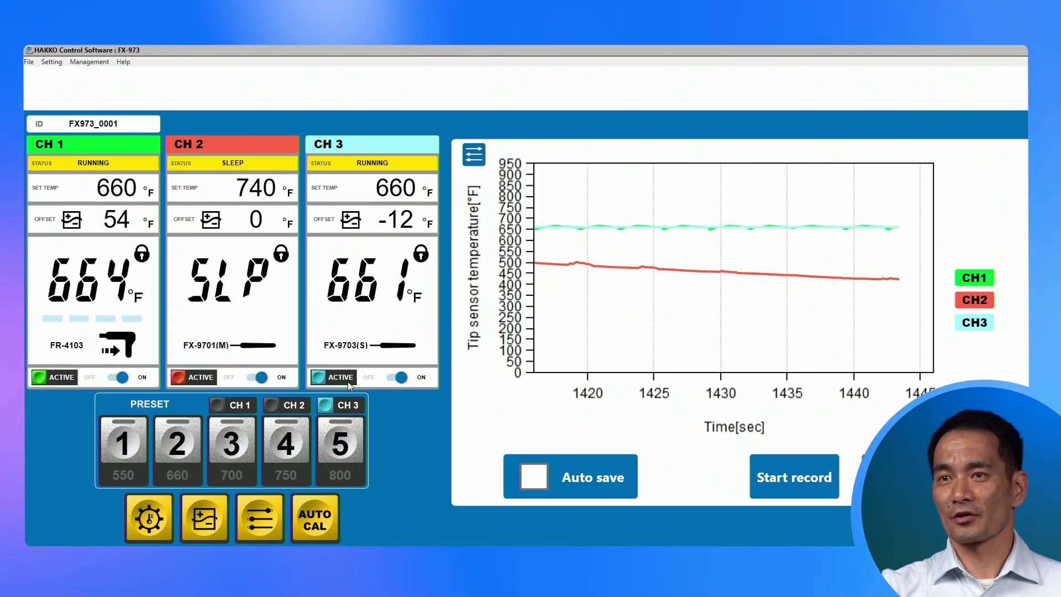
# Change the CH 1 display color to light purple
pyautogui.click(90, 141)
pyautogui.click(249, 175)
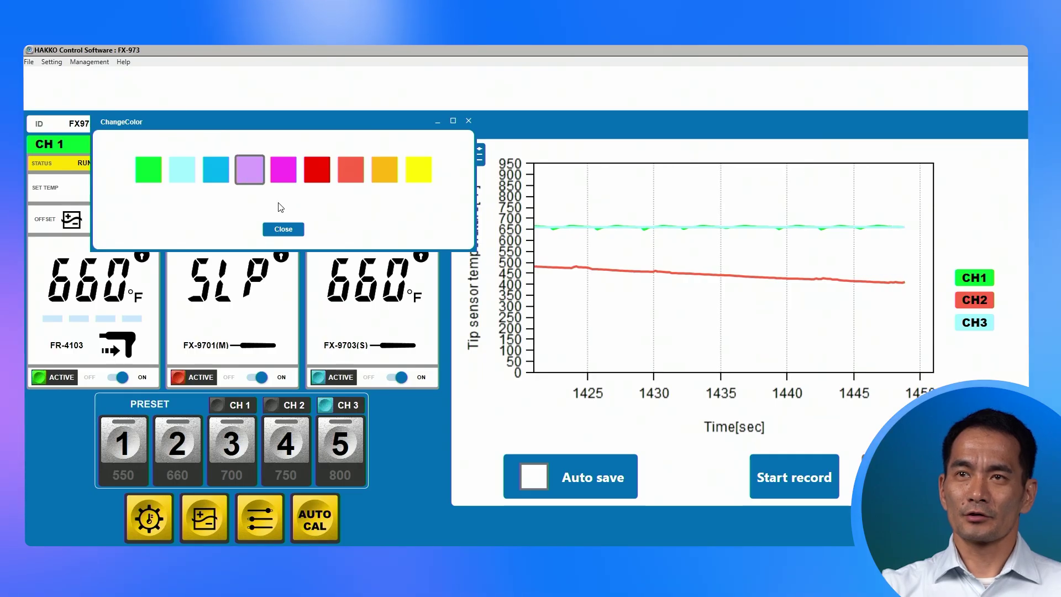
pyautogui.click(282, 229)
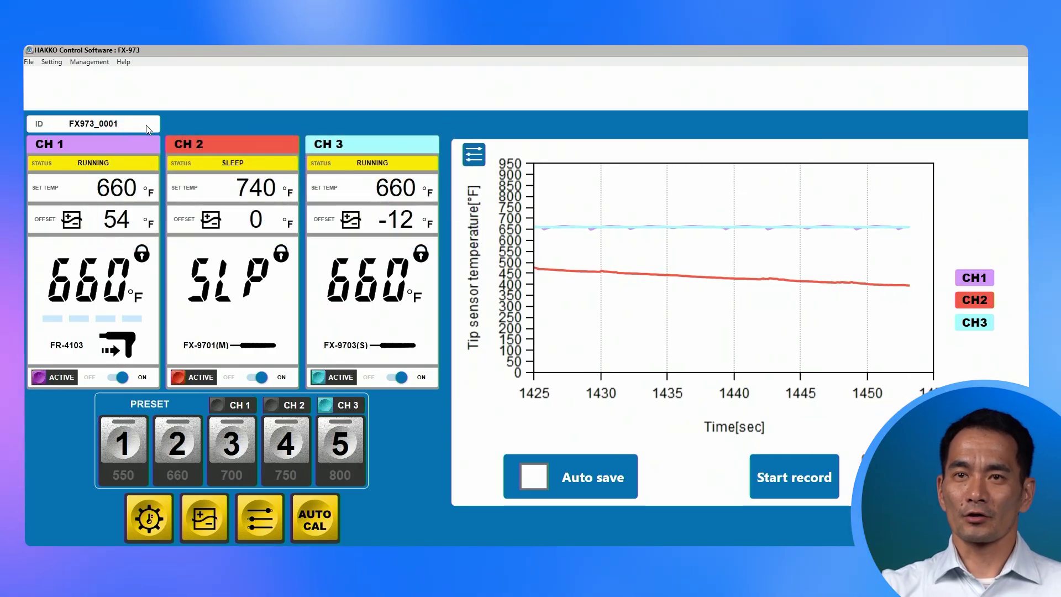
# Change the CH 2 display color to pure red
pyautogui.click(244, 148)
pyautogui.click(331, 183)
pyautogui.click(297, 244)
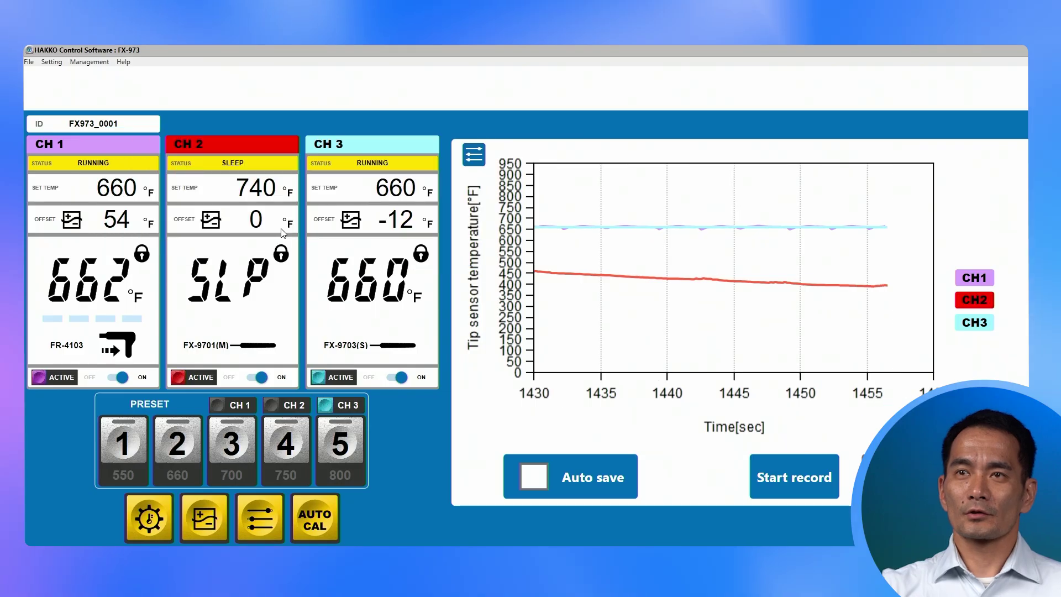